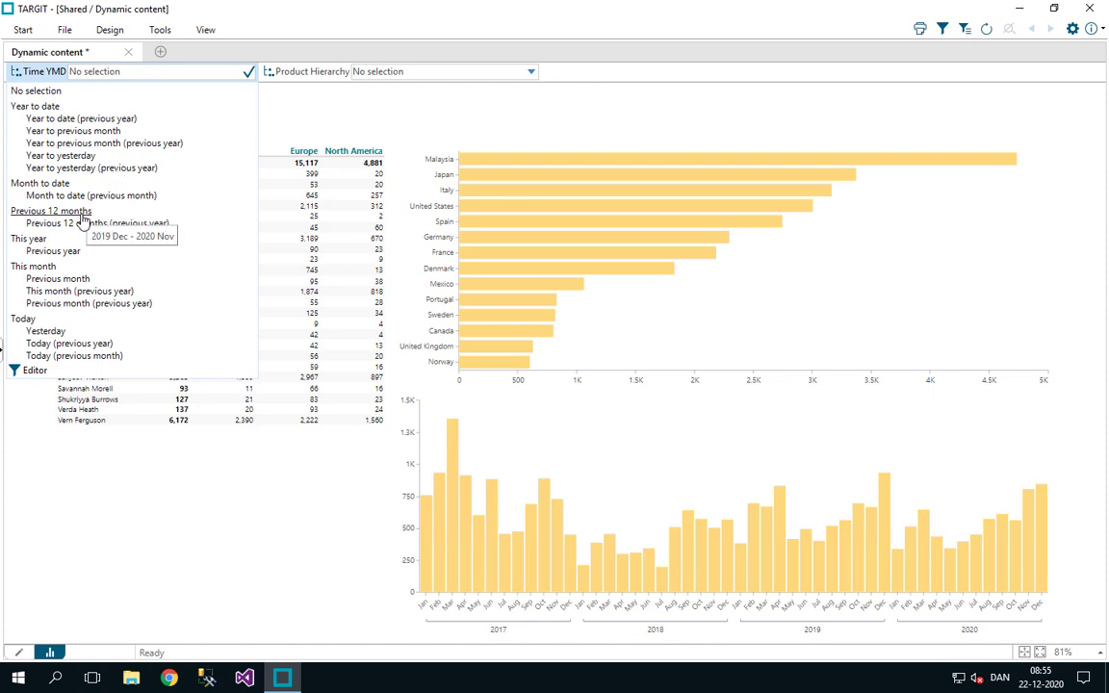
- Set the Time YMD criterion to Previous 12 months and switch the report to designer mode
{"action": "left_click", "coordinate": [80, 212]}
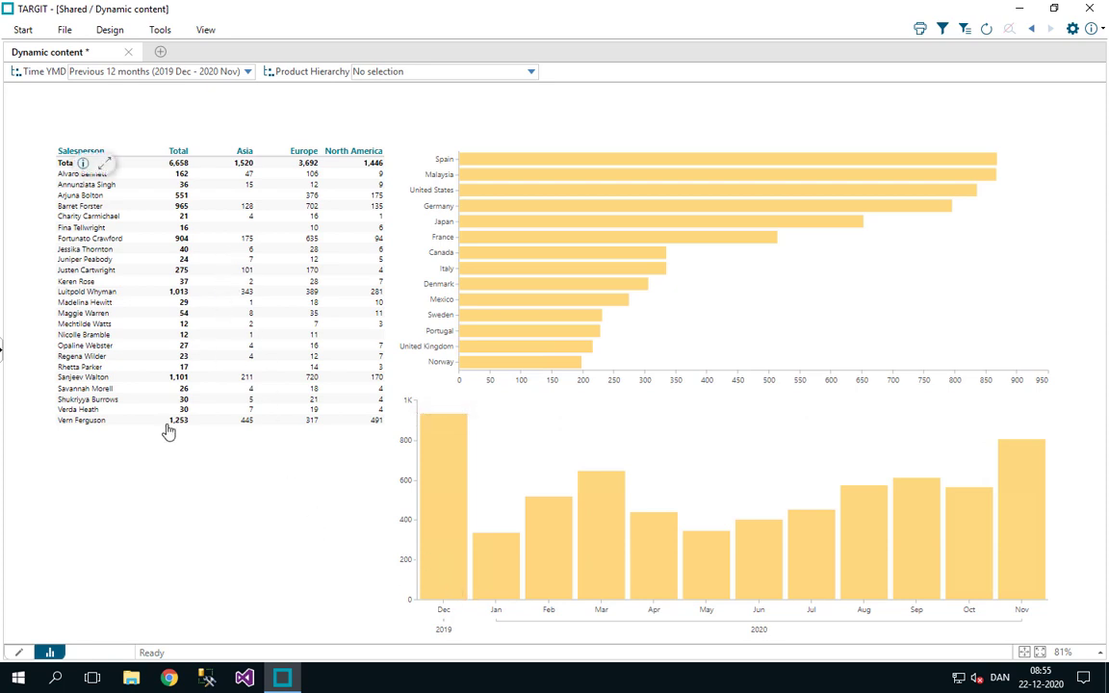
{"action": "left_click", "coordinate": [17, 654]}
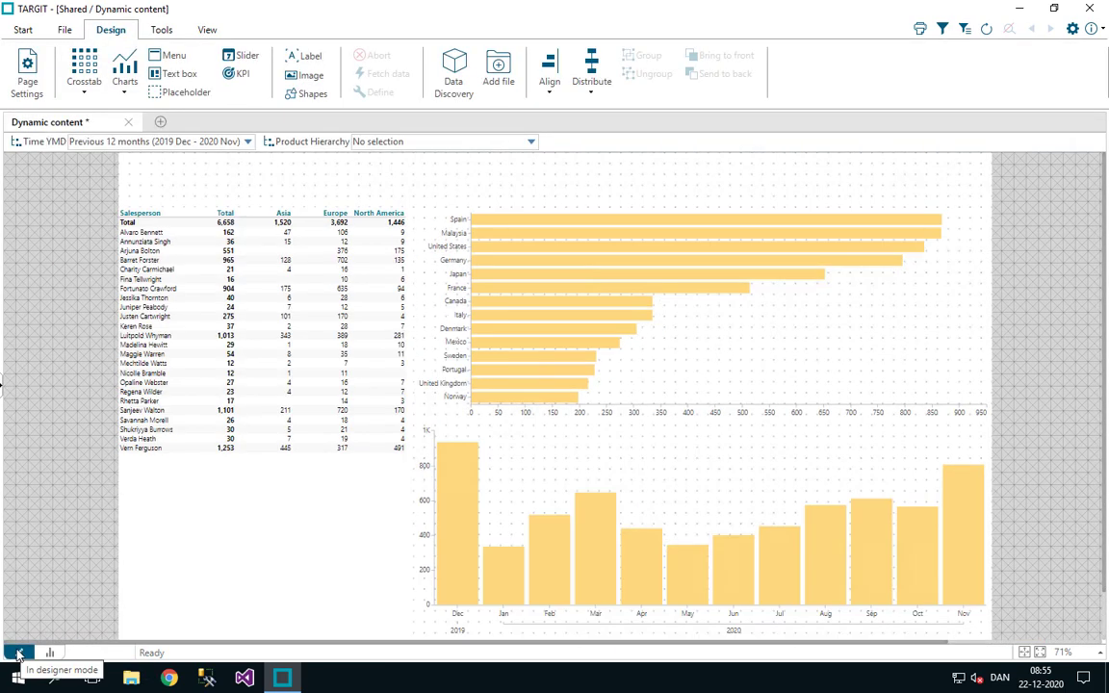
- Insert a text box and enter the caption "Sales Dashboard - data for the period"
{"action": "left_click", "coordinate": [171, 75]}
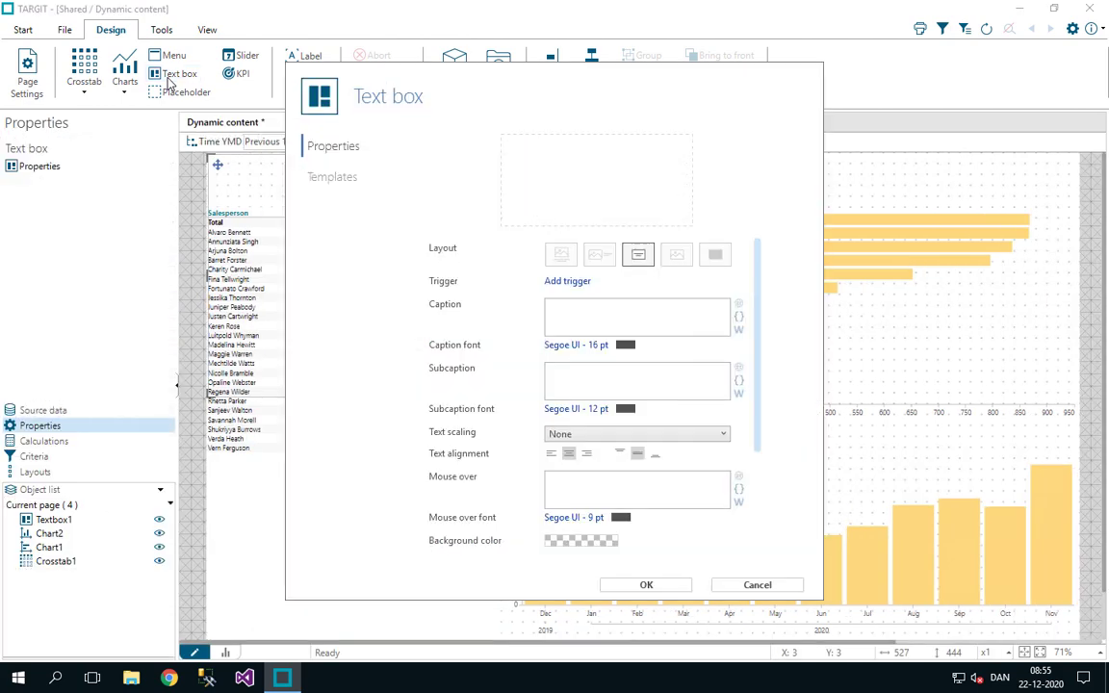
{"action": "left_click", "coordinate": [590, 311]}
{"action": "type", "text": "Sale"}
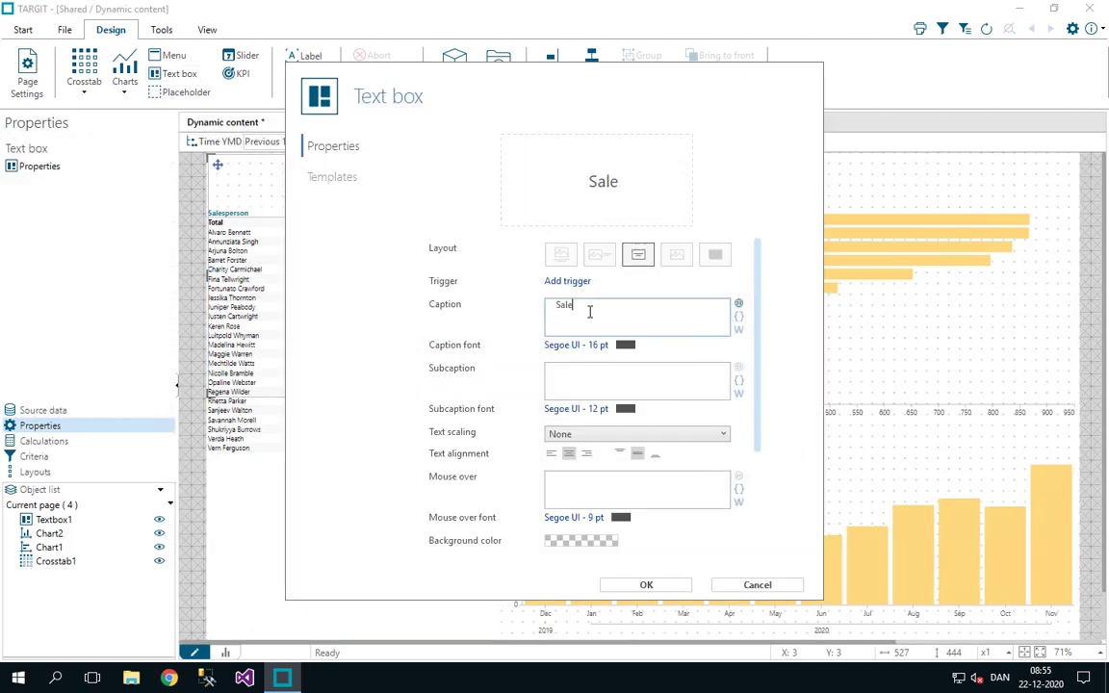
{"action": "type", "text": "s Dash"}
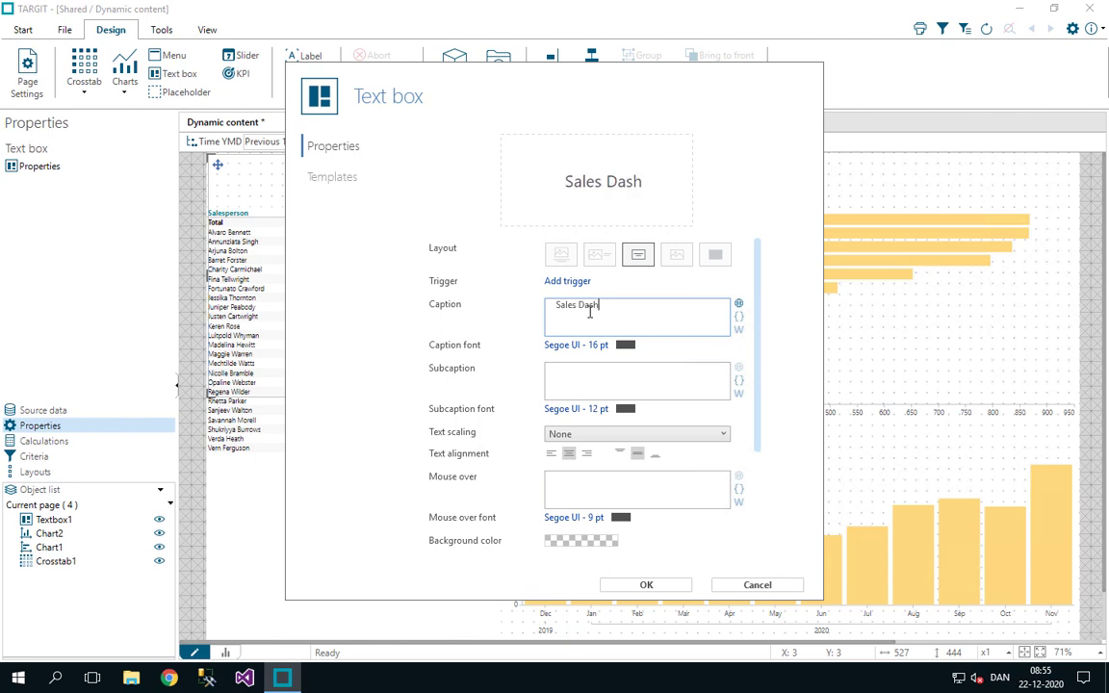
{"action": "type", "text": "board -"}
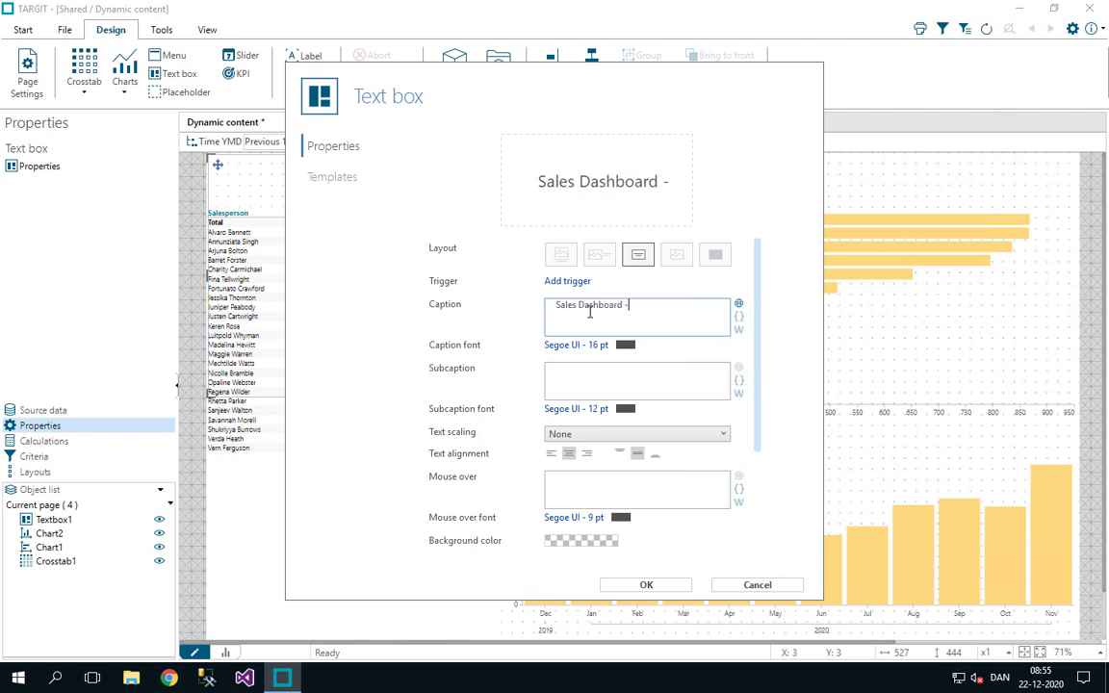
{"action": "type", "text": " data "}
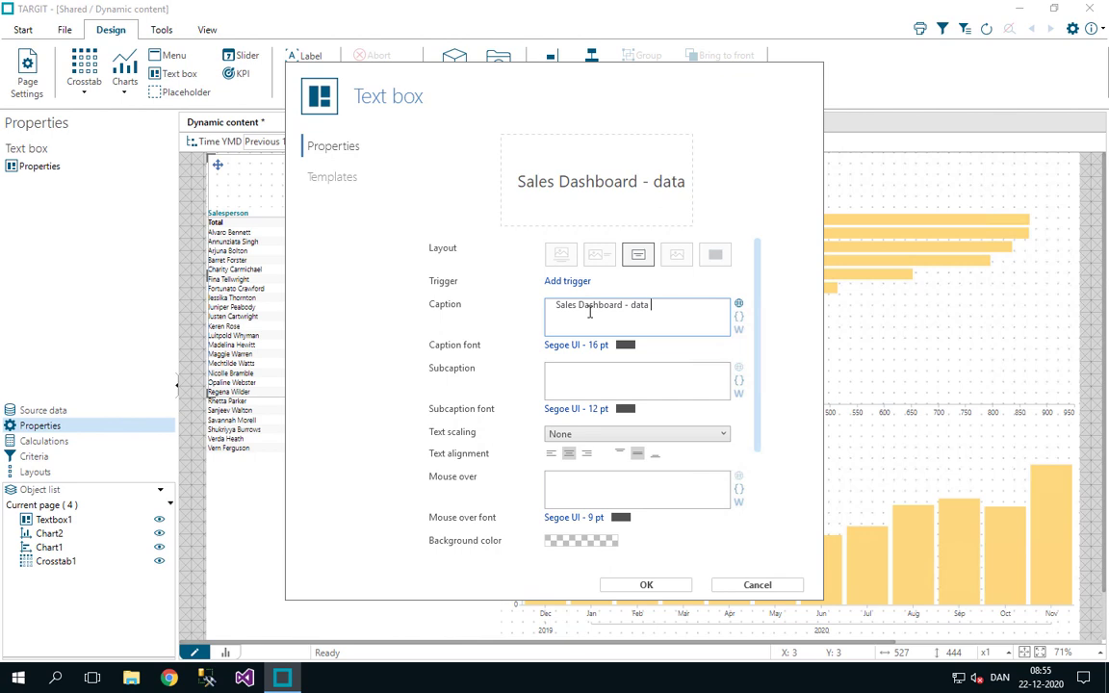
{"action": "type", "text": "for the period"}
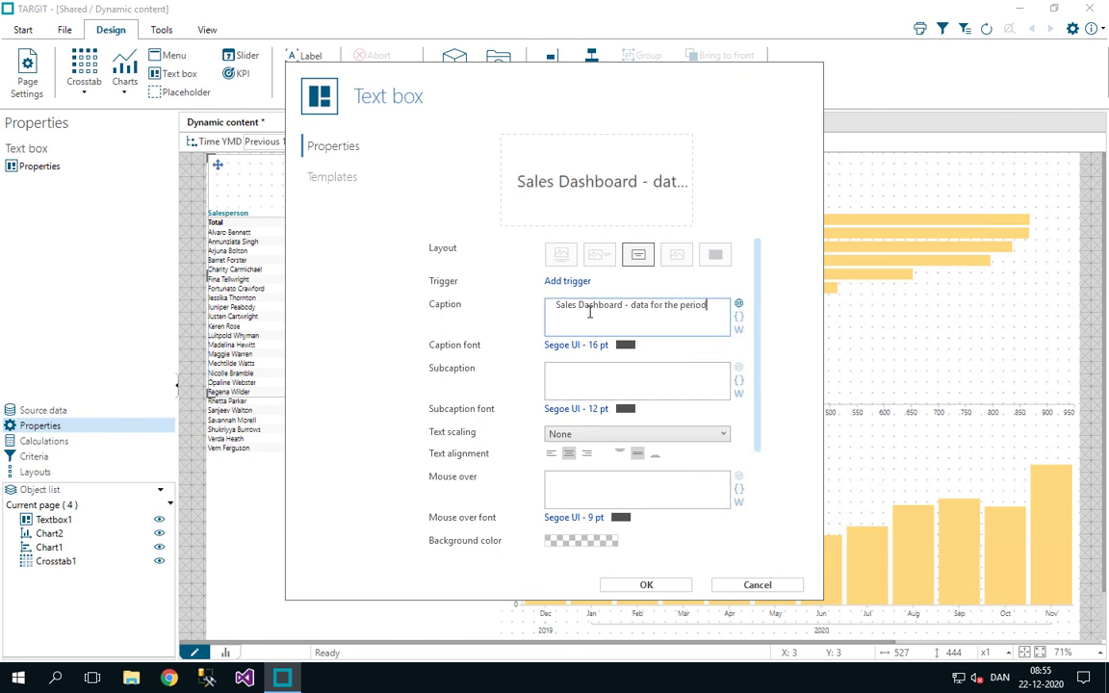
- Add dynamic content to the caption for the First member of Month in the DemoData Sales cube's Time YMD hierarchy
{"action": "left_click", "coordinate": [739, 318]}
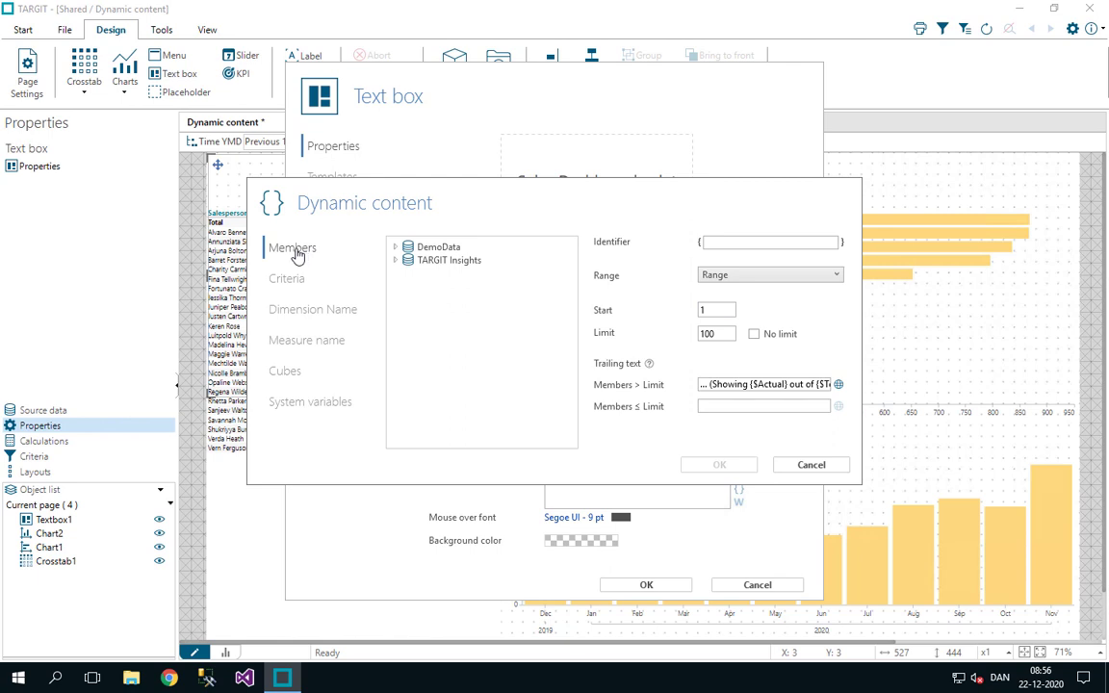
{"action": "left_click", "coordinate": [396, 248]}
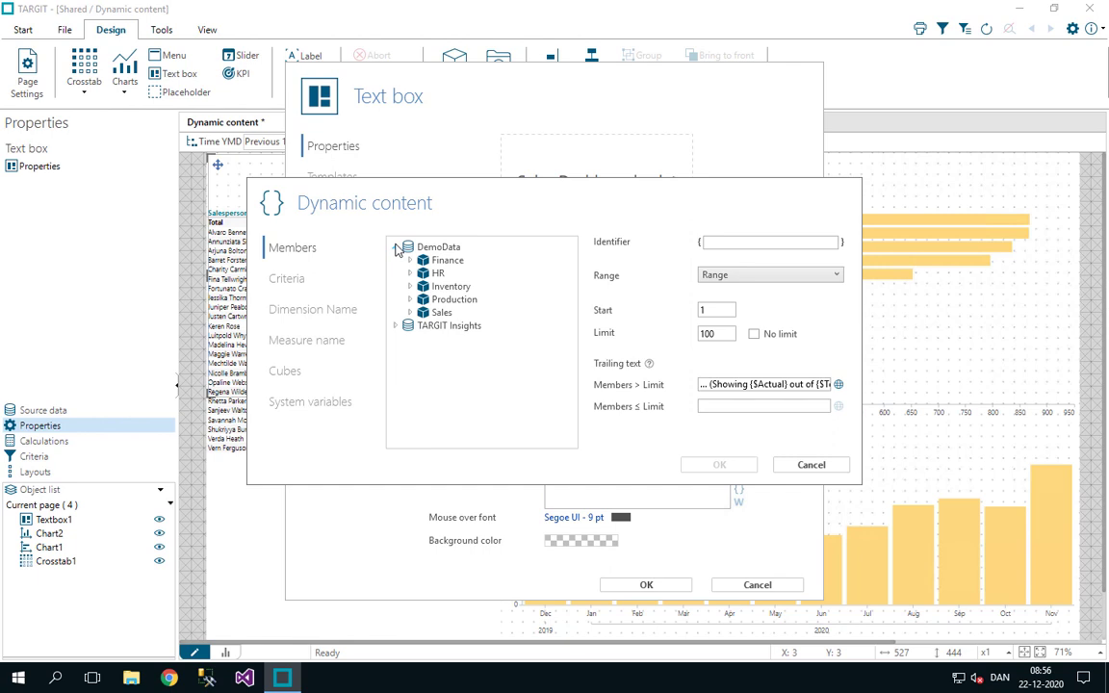
{"action": "left_click", "coordinate": [410, 313]}
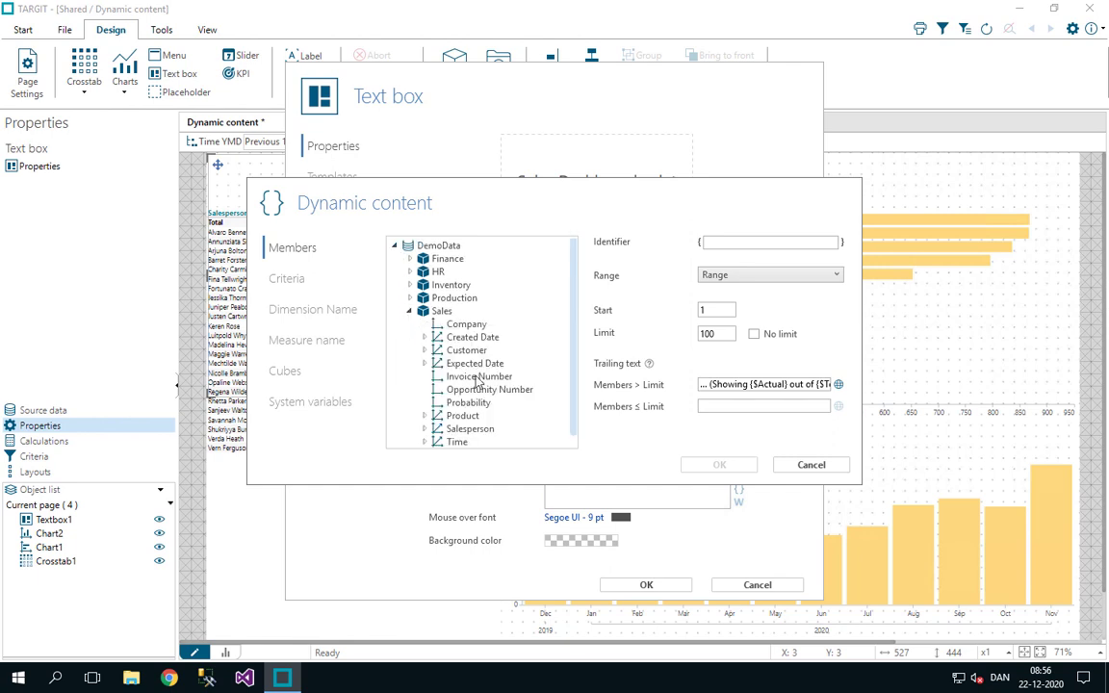
{"action": "scroll", "coordinate": [518, 395], "scroll_direction": "down", "scroll_amount": 1}
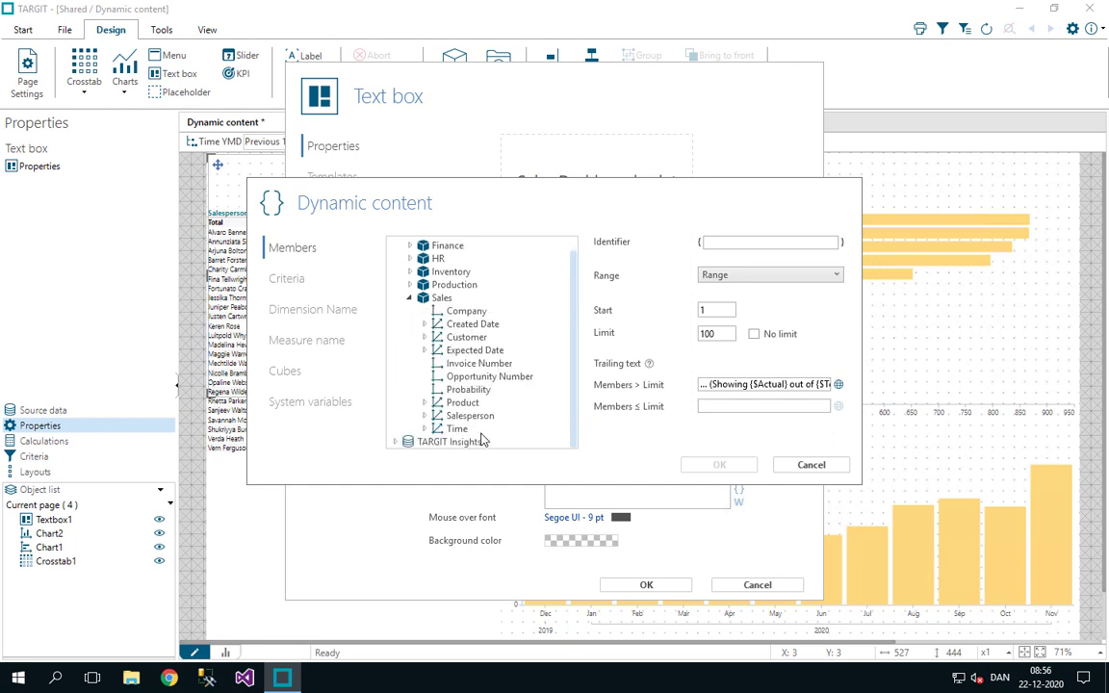
{"action": "left_click", "coordinate": [425, 428]}
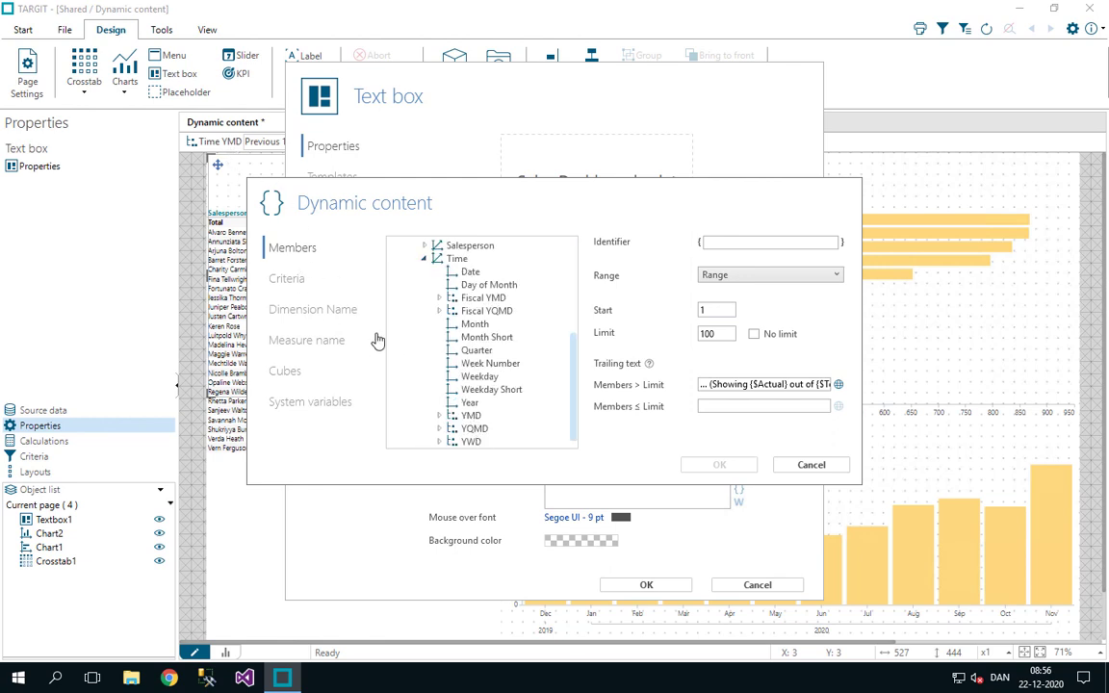
{"action": "left_click", "coordinate": [440, 415]}
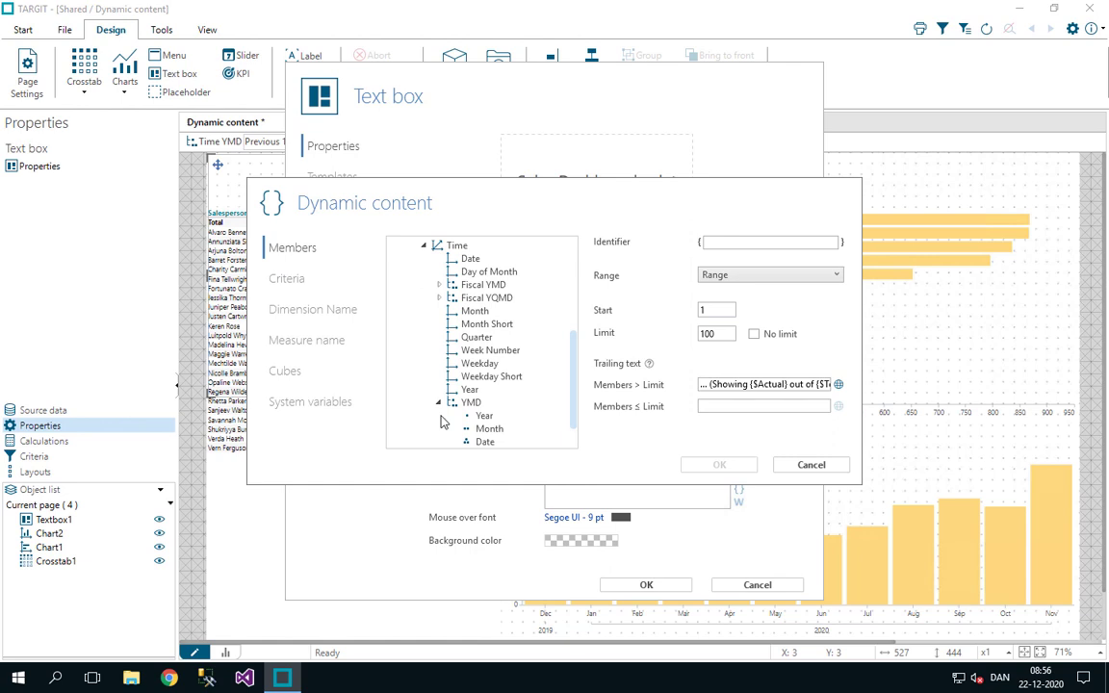
{"action": "left_click", "coordinate": [489, 430]}
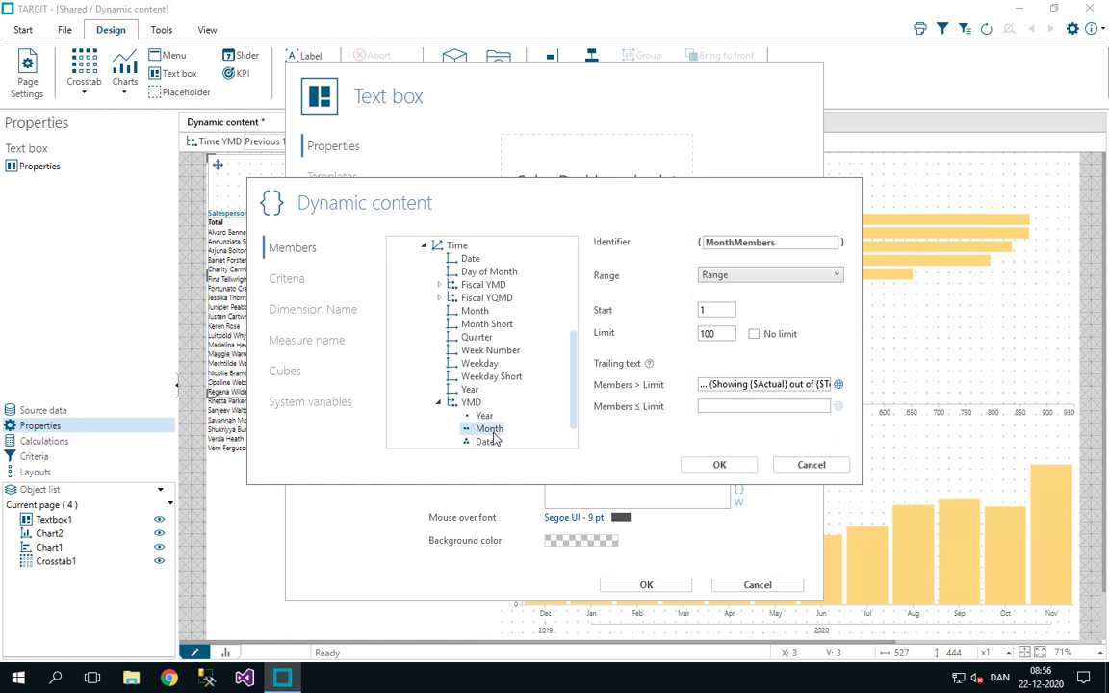
{"action": "left_click", "coordinate": [721, 276]}
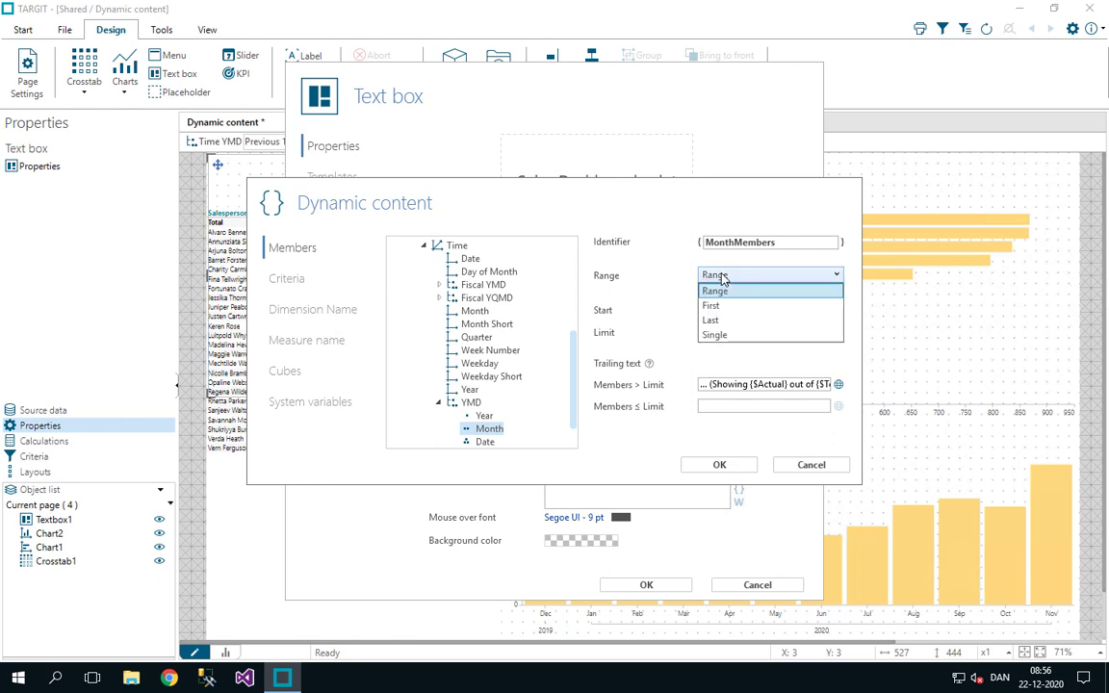
{"action": "left_click", "coordinate": [716, 308]}
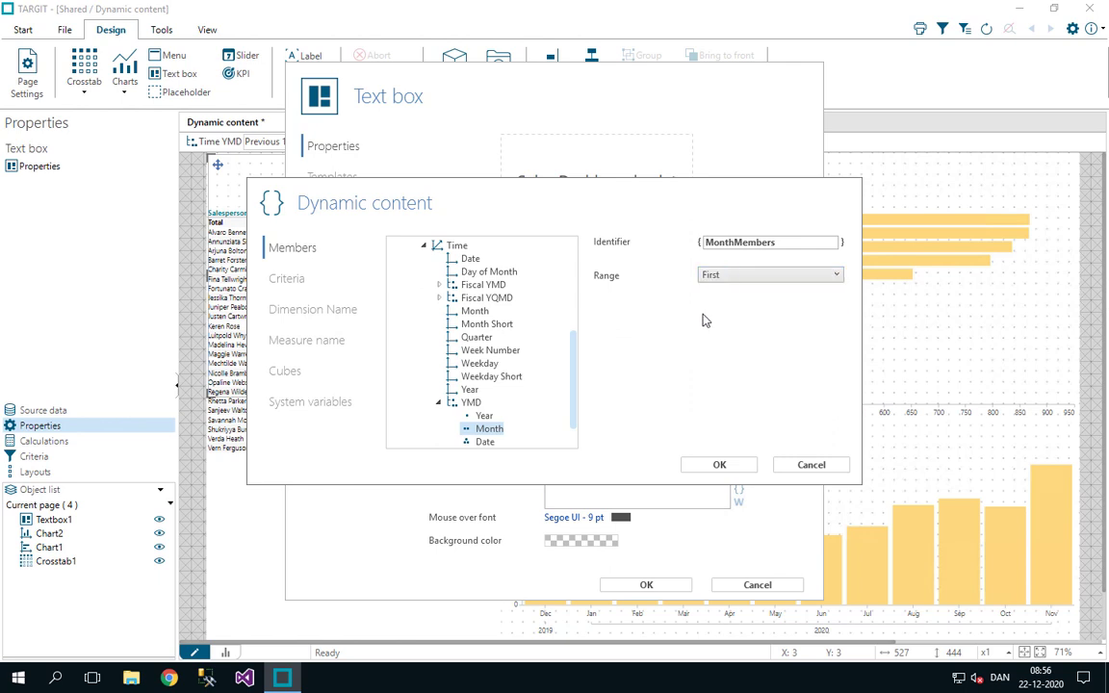
{"action": "left_click", "coordinate": [720, 467]}
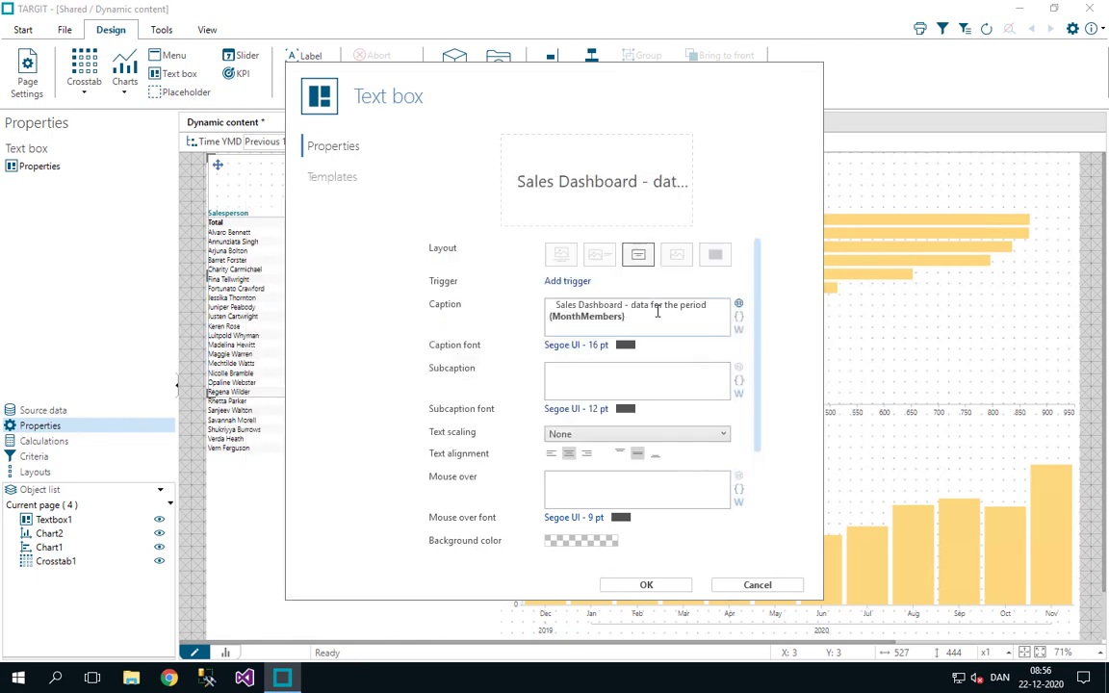
- Append dynamic content to the caption for the First member of Year in the Sales cube's Time YMD hierarchy
{"action": "left_click", "coordinate": [739, 321]}
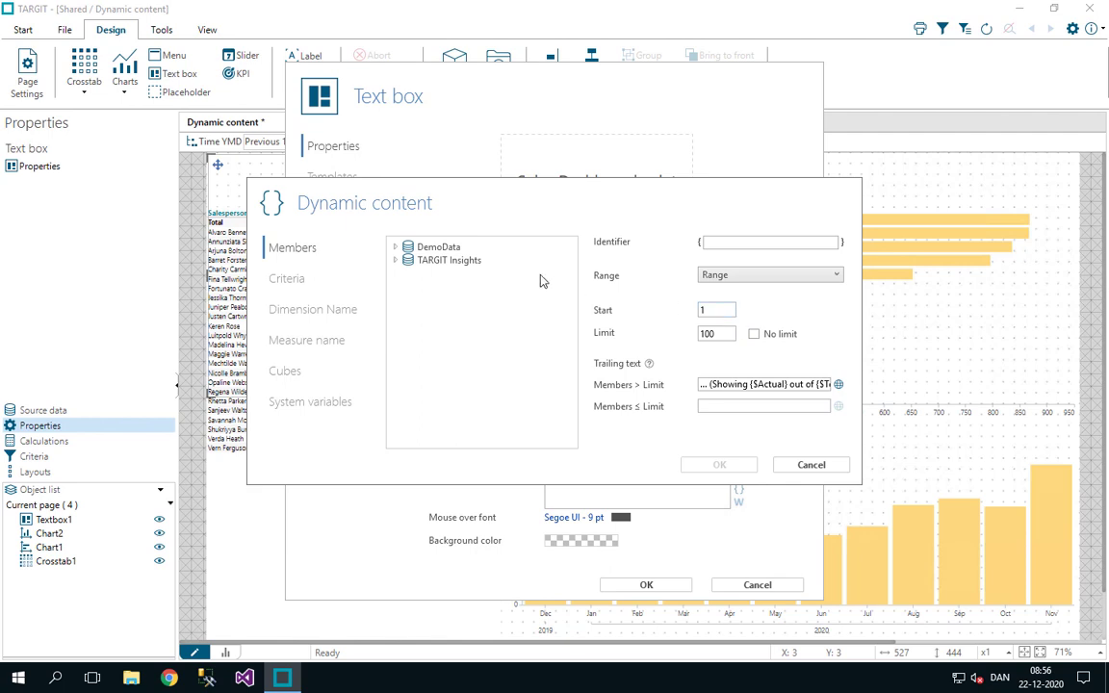
{"action": "left_click", "coordinate": [396, 248]}
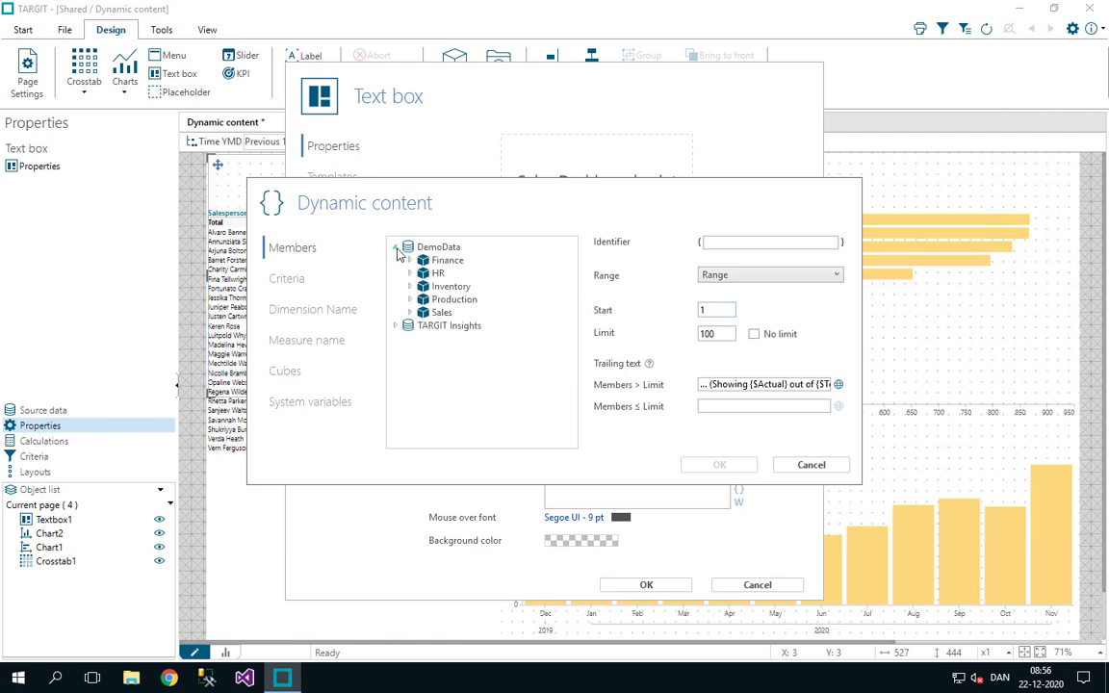
{"action": "left_click", "coordinate": [410, 312]}
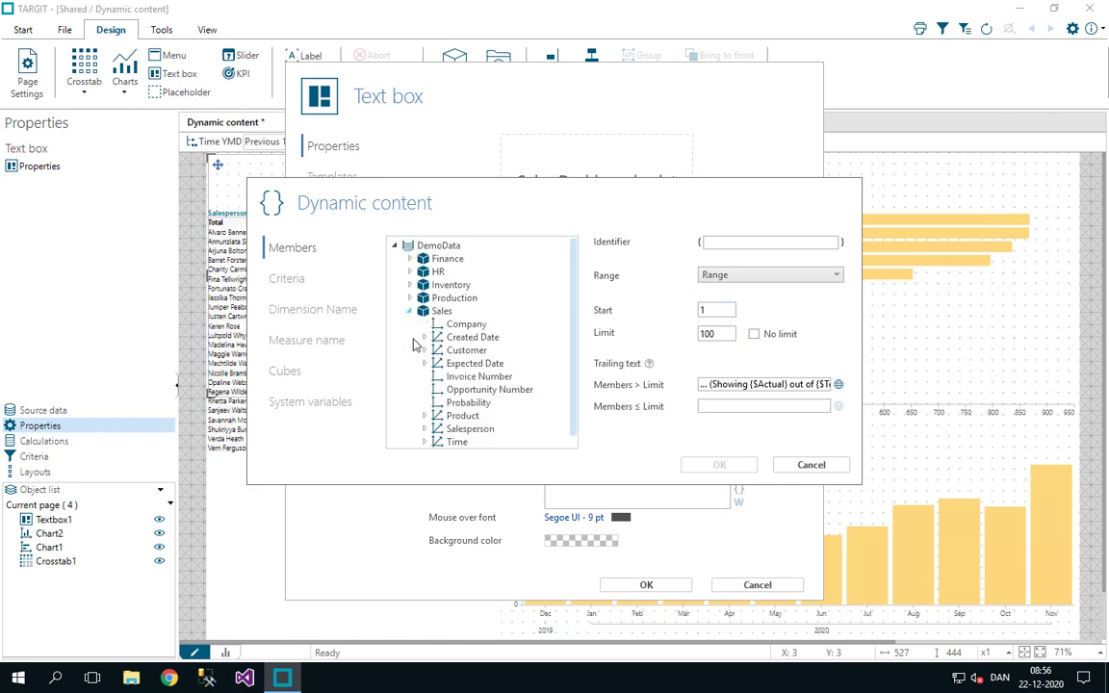
{"action": "left_click", "coordinate": [424, 442]}
{"action": "left_click", "coordinate": [438, 416]}
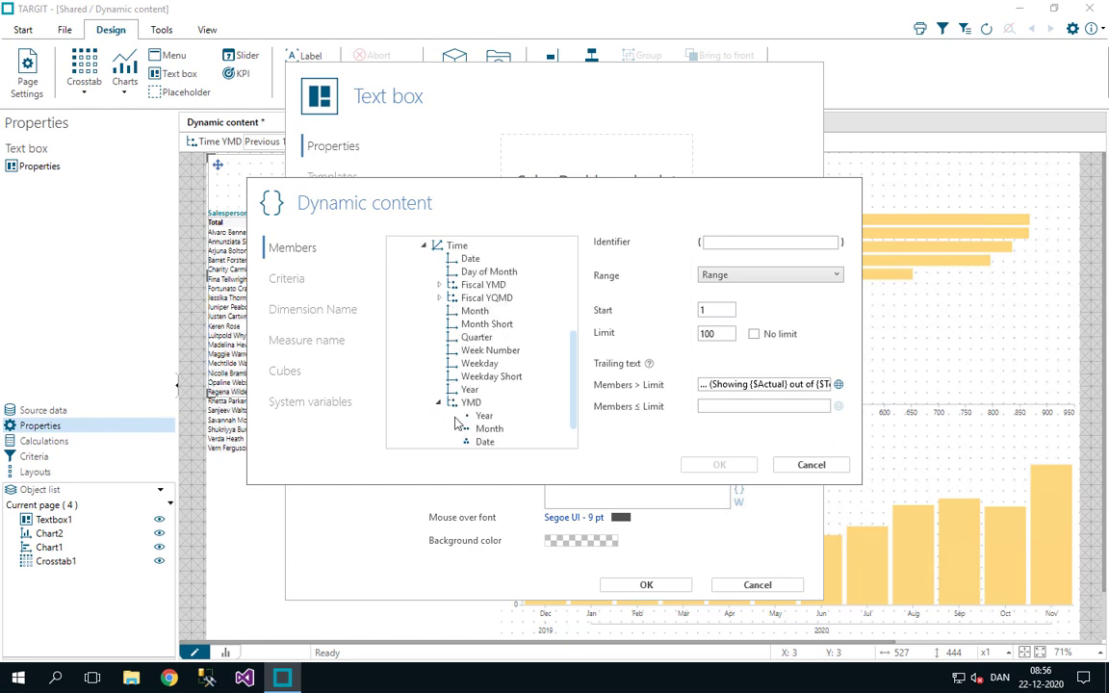
{"action": "left_click", "coordinate": [483, 415]}
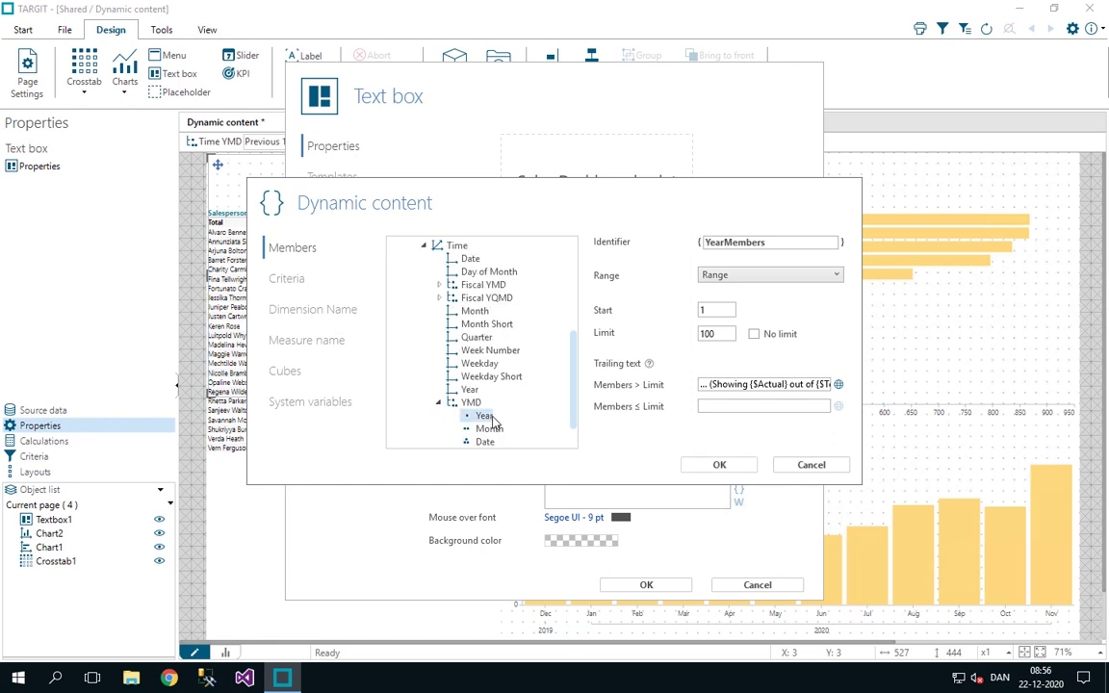
{"action": "left_click", "coordinate": [736, 277]}
{"action": "left_click", "coordinate": [714, 304]}
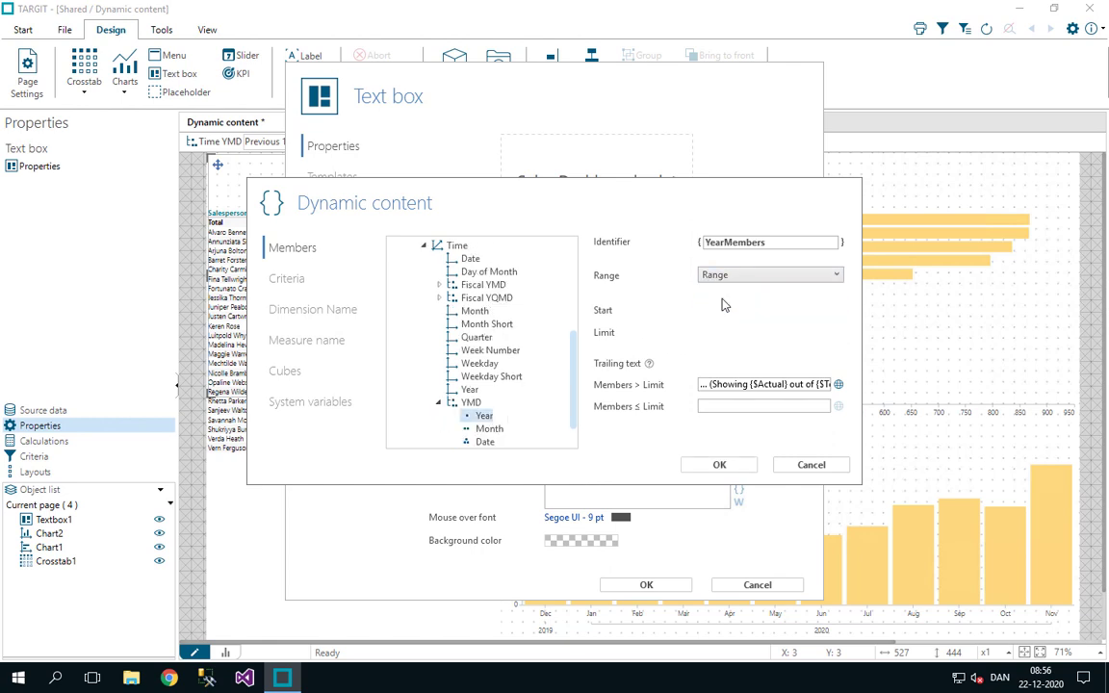
{"action": "left_click", "coordinate": [721, 465]}
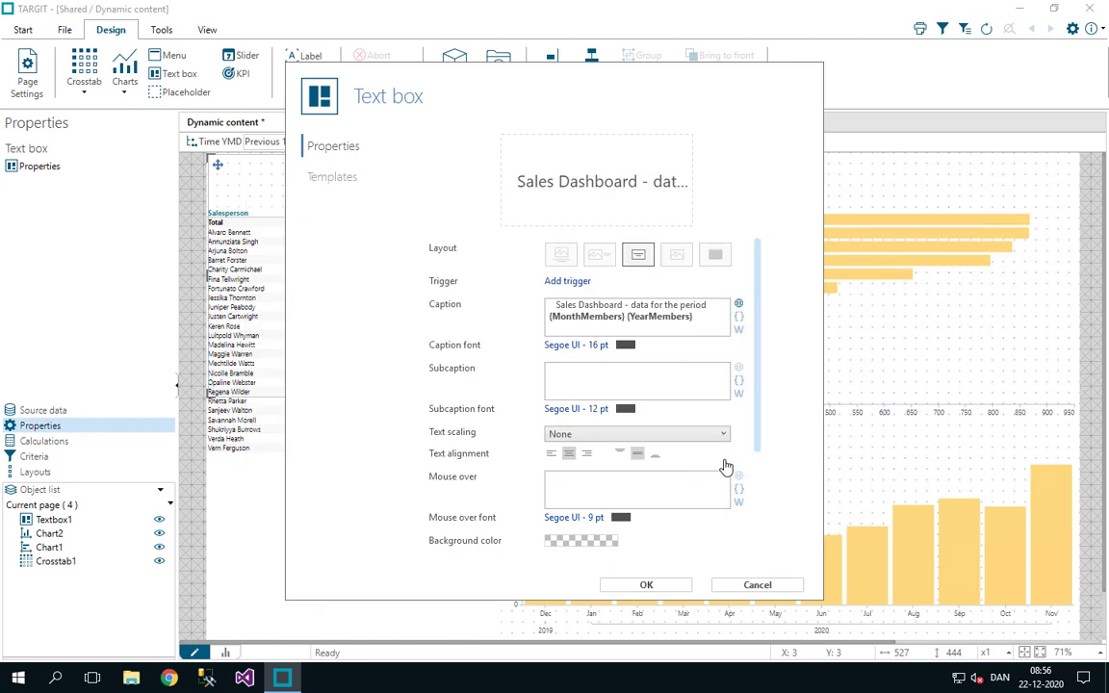
- Append a hyphen and dynamic content for the Last member of Month in the Sales cube's Time YMD hierarchy to the caption
{"action": "left_click", "coordinate": [740, 320]}
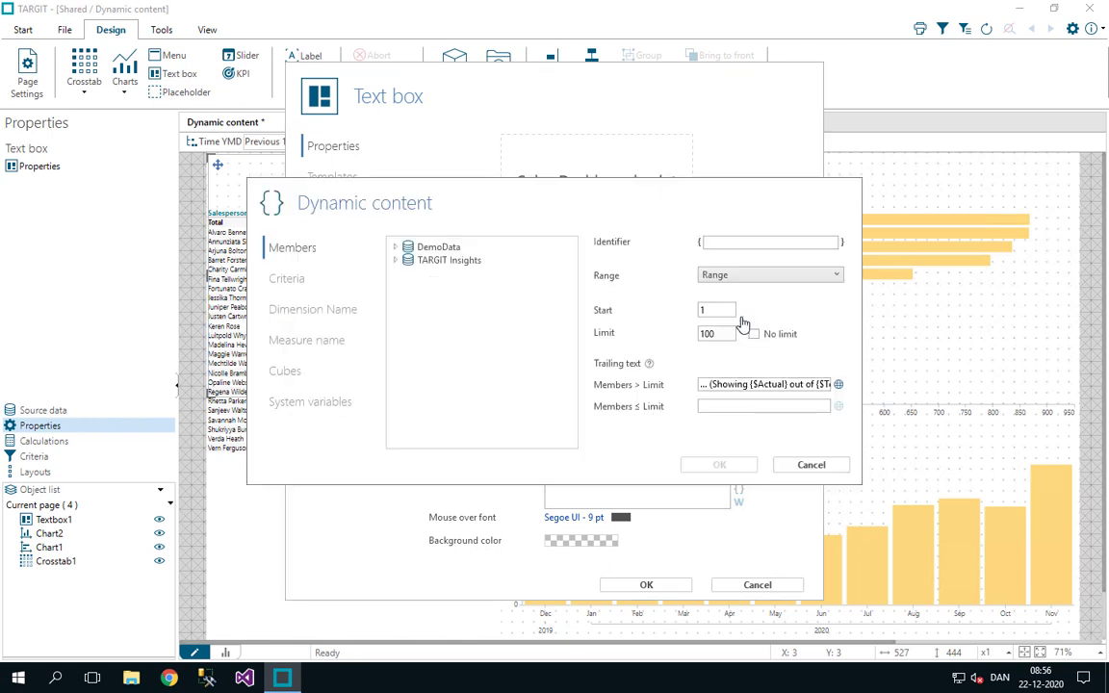
{"action": "left_click", "coordinate": [395, 246]}
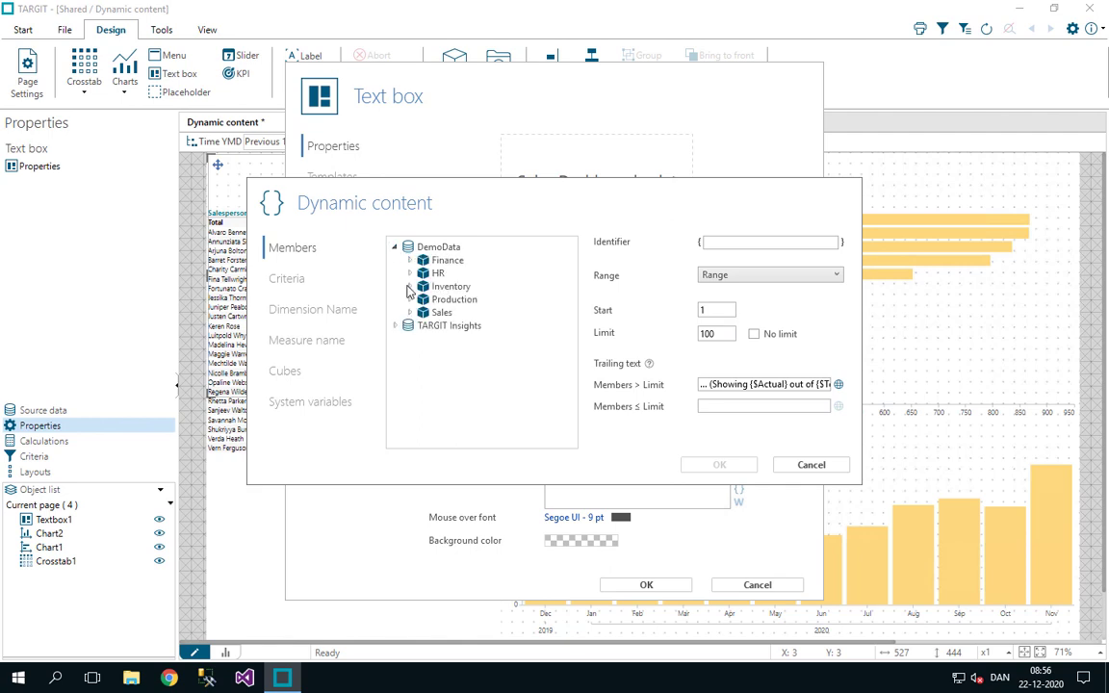
{"action": "left_click", "coordinate": [409, 311]}
{"action": "left_click", "coordinate": [425, 441]}
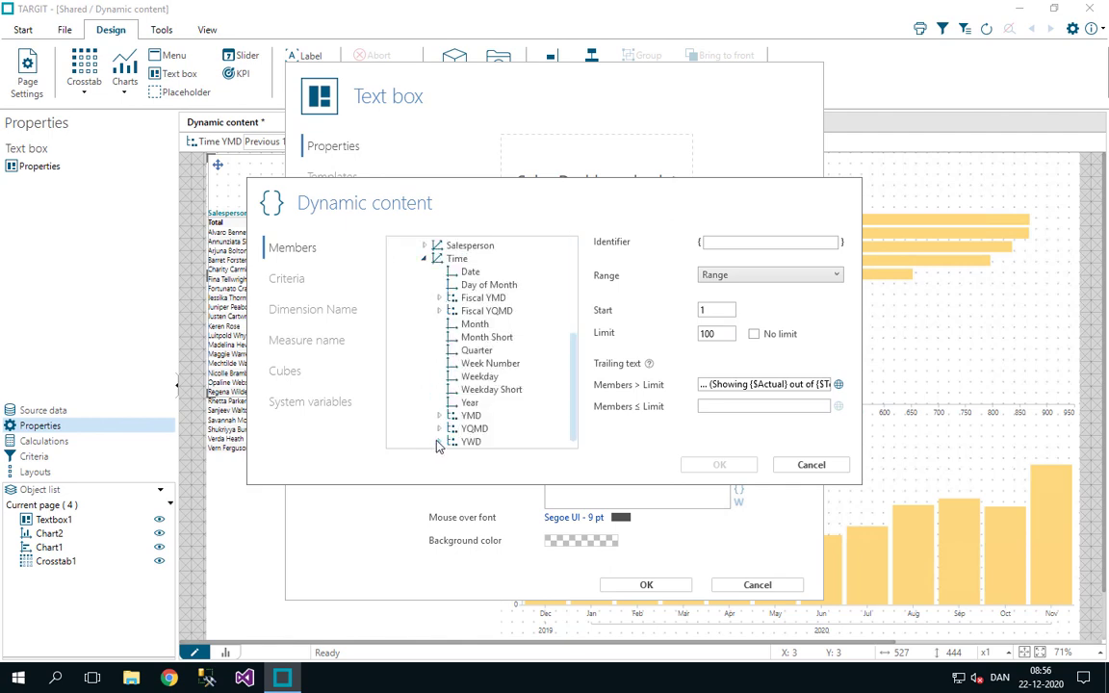
{"action": "left_click", "coordinate": [439, 429]}
{"action": "left_click", "coordinate": [491, 431]}
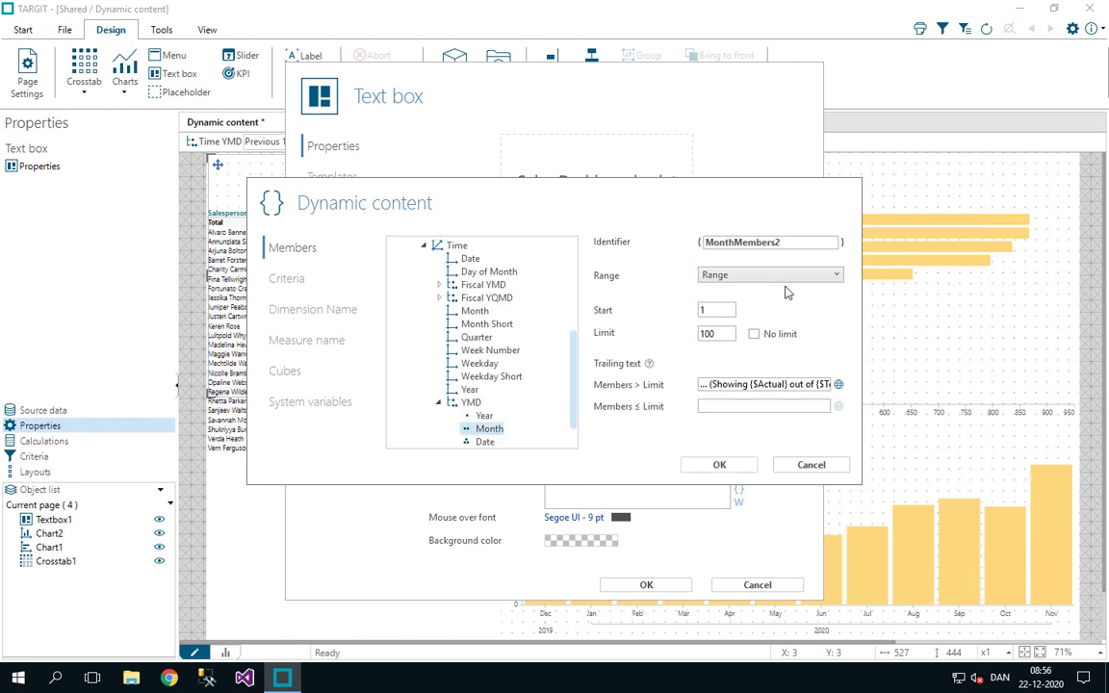
{"action": "left_click", "coordinate": [785, 277]}
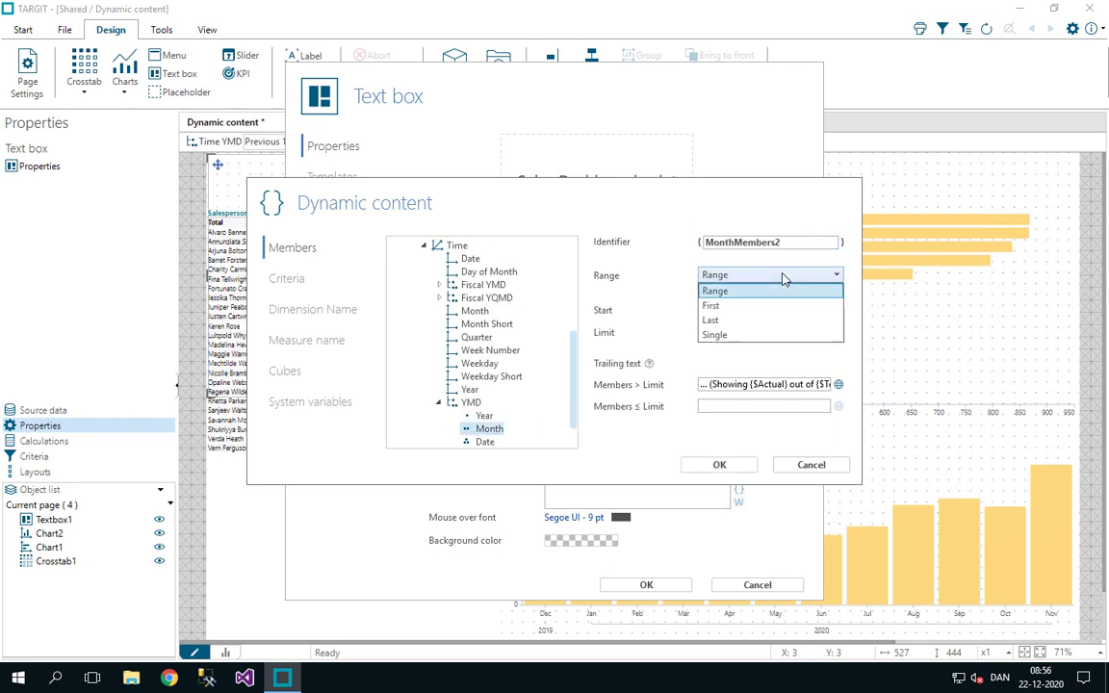
{"action": "left_click", "coordinate": [714, 321]}
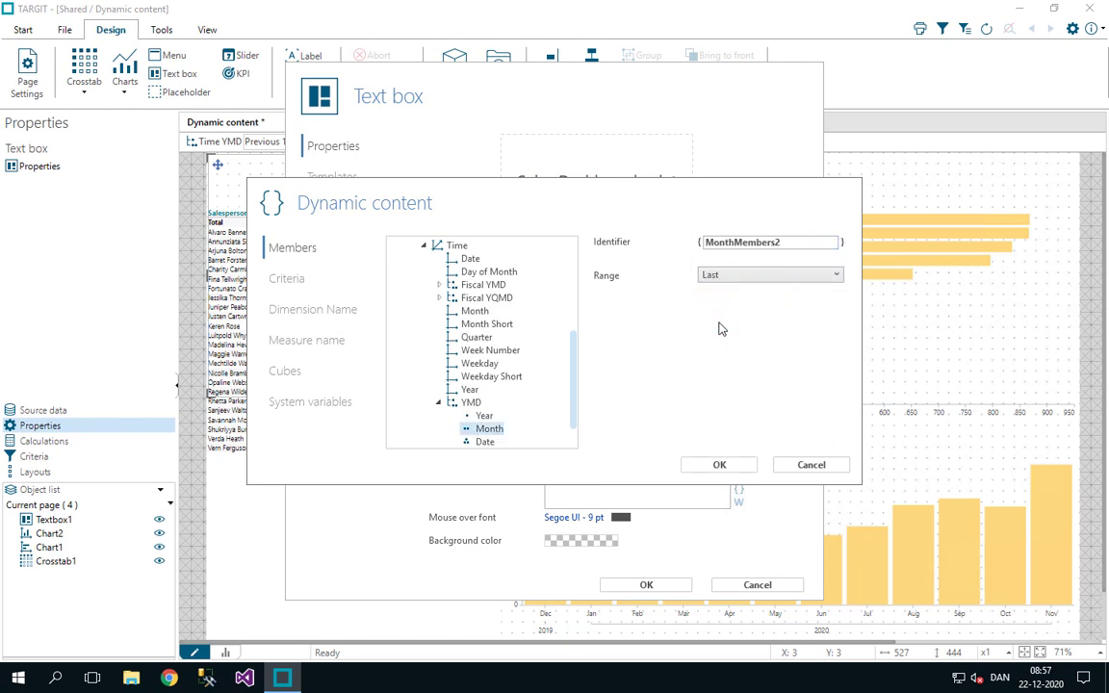
{"action": "left_click", "coordinate": [712, 468]}
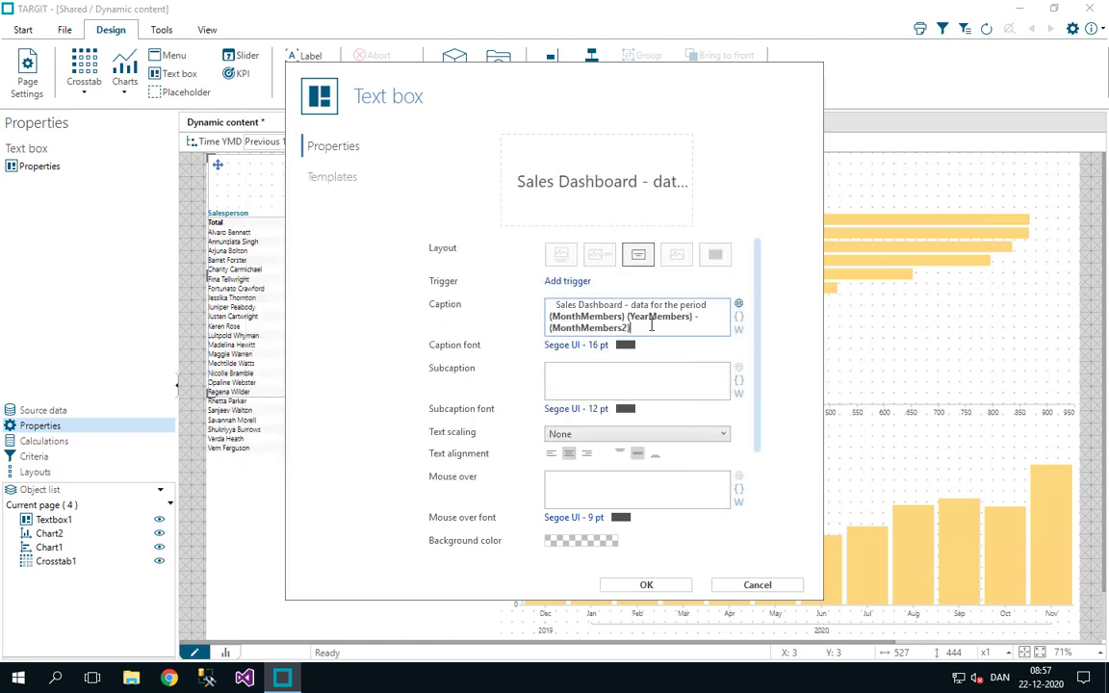
- Append dynamic content for the Last member of Year in the DemoData Sales cube's Time YMD hierarchy to the caption
{"action": "left_click", "coordinate": [739, 321]}
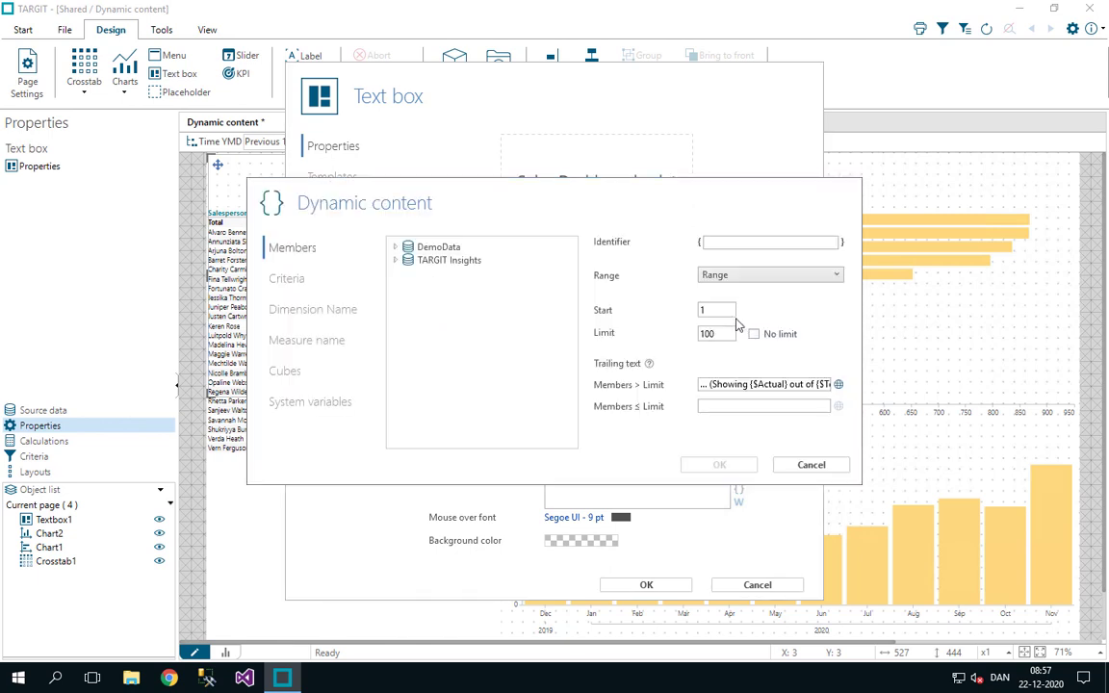
{"action": "double_click", "coordinate": [423, 247]}
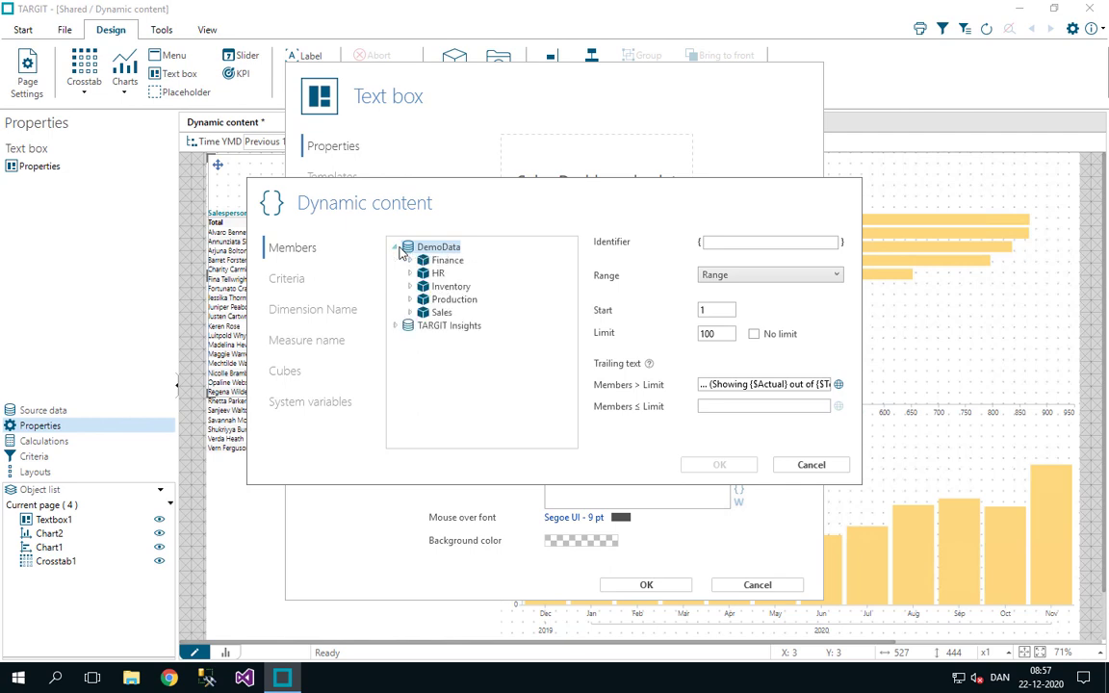
{"action": "left_click", "coordinate": [411, 311]}
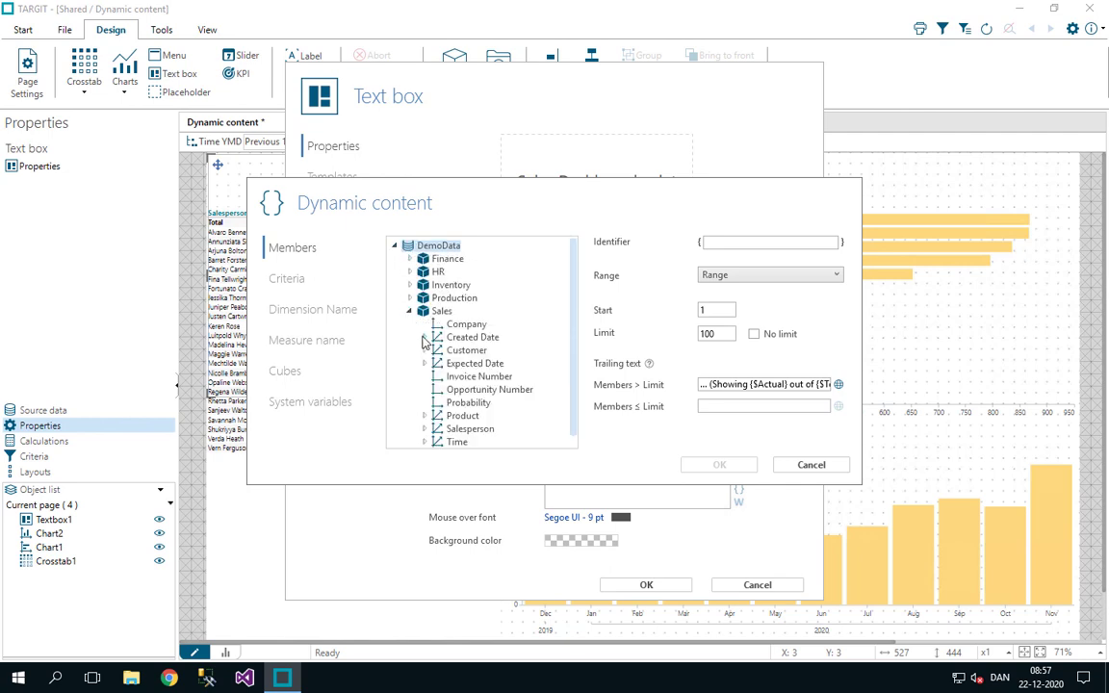
{"action": "left_click", "coordinate": [424, 443]}
{"action": "left_click", "coordinate": [439, 407]}
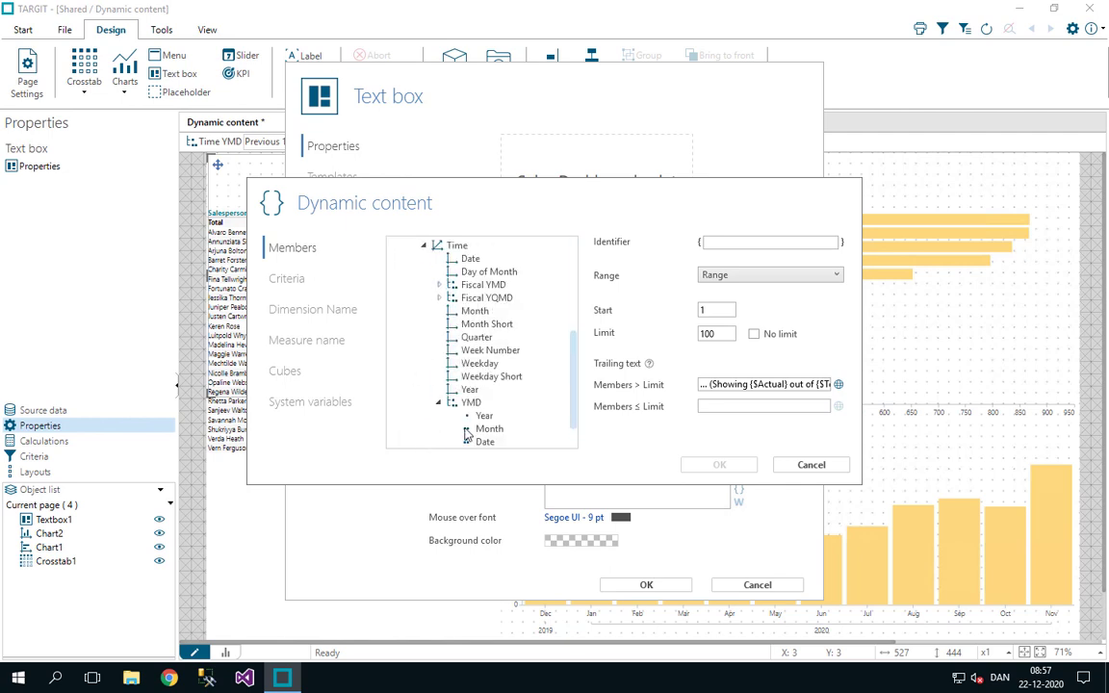
{"action": "left_click", "coordinate": [484, 416]}
{"action": "left_click", "coordinate": [770, 275]}
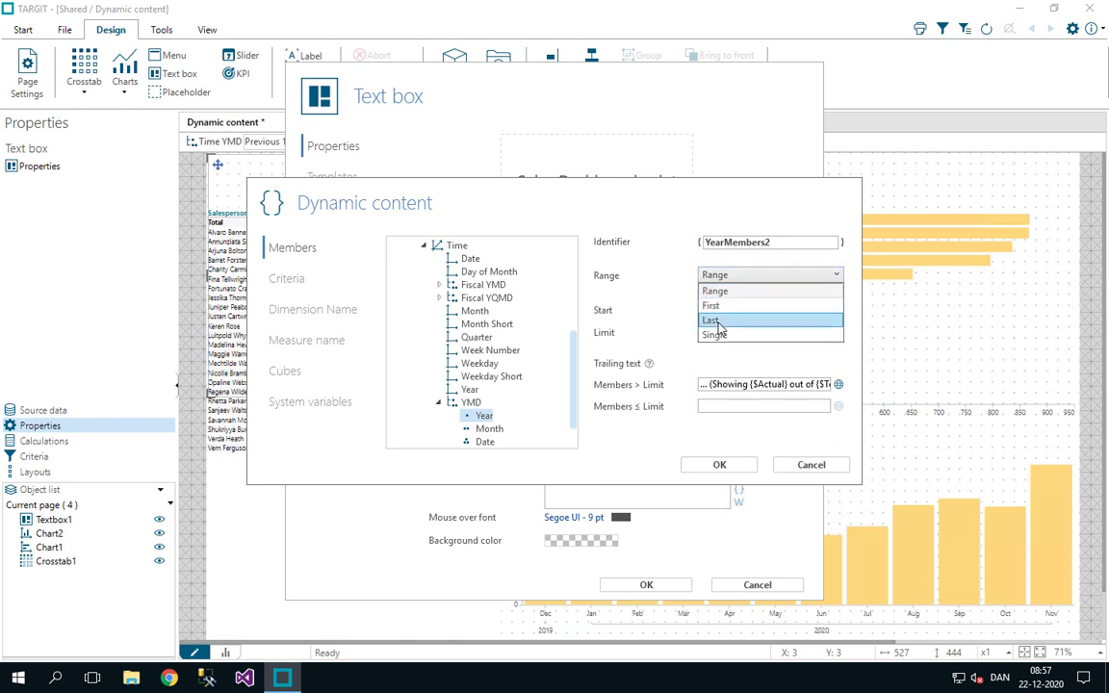
{"action": "left_click", "coordinate": [649, 296]}
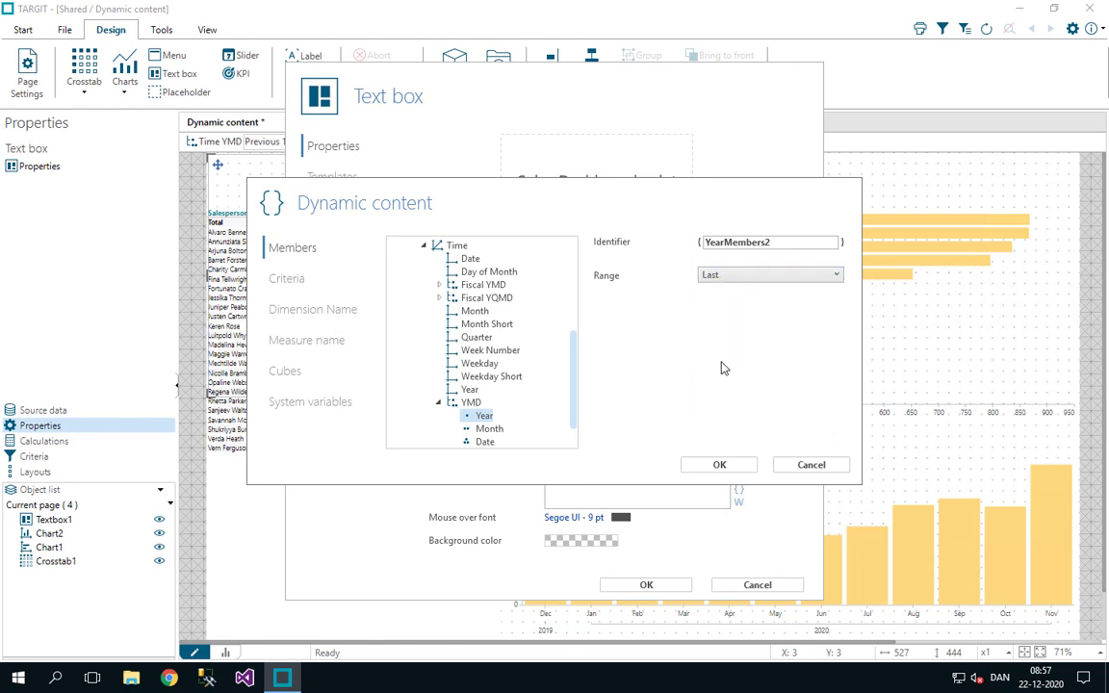
{"action": "left_click", "coordinate": [750, 470]}
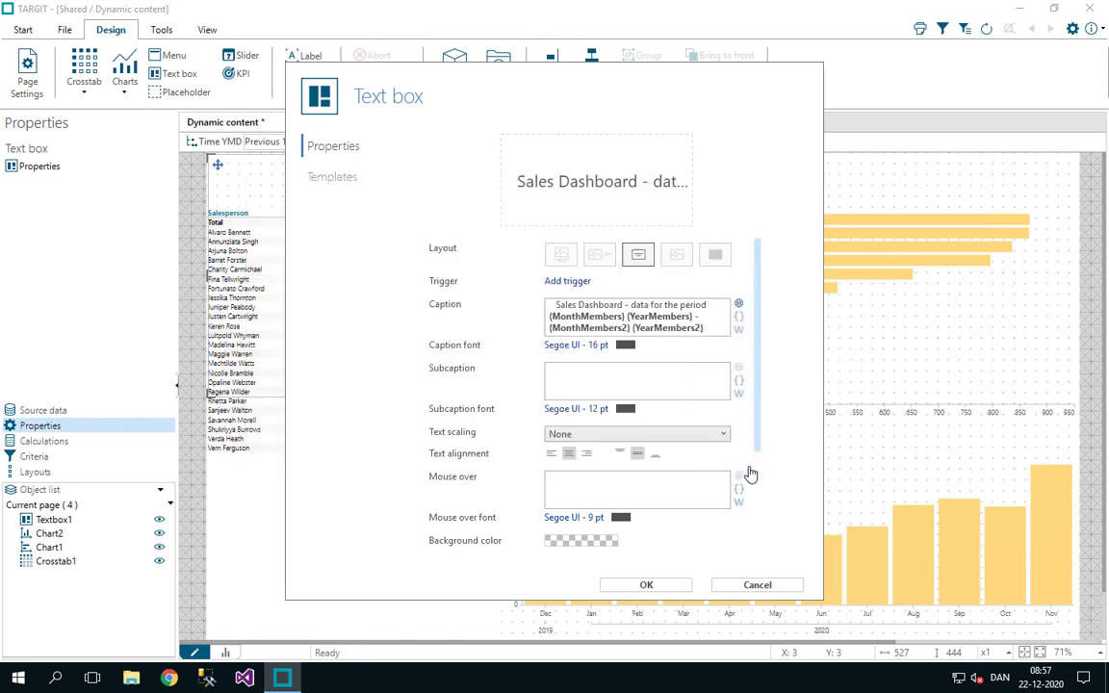
- Set the caption font size to 20 pt and apply the text box settings
{"action": "left_click", "coordinate": [577, 345]}
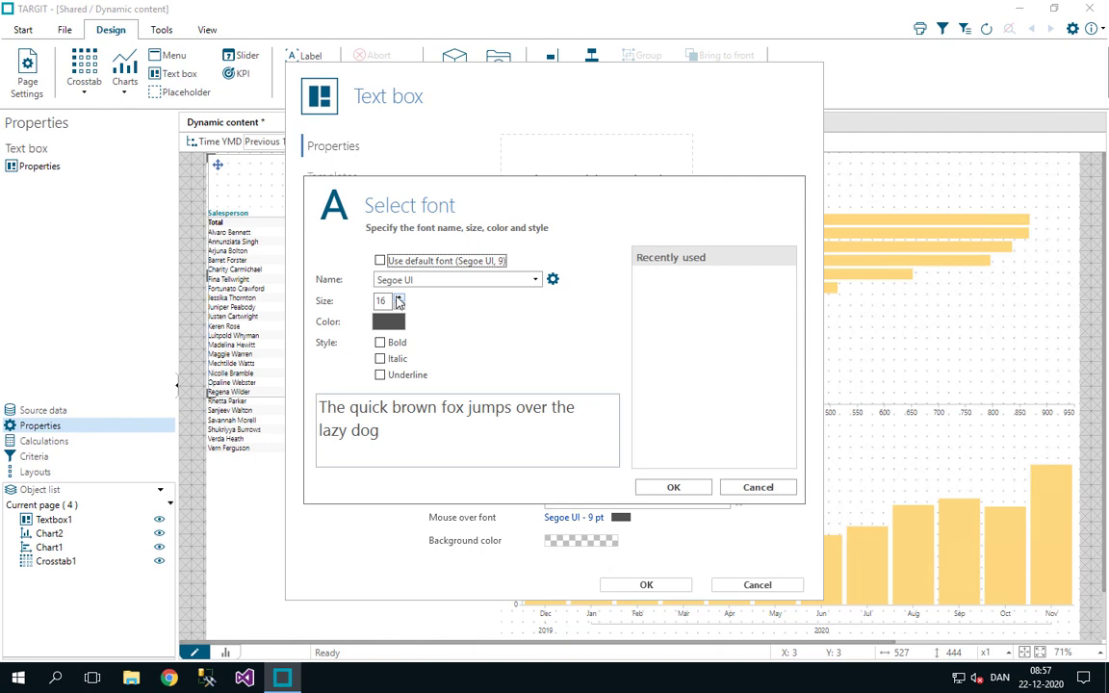
{"action": "left_click", "coordinate": [400, 298]}
{"action": "left_click", "coordinate": [399, 298]}
{"action": "left_click", "coordinate": [400, 298]}
{"action": "left_click", "coordinate": [399, 298]}
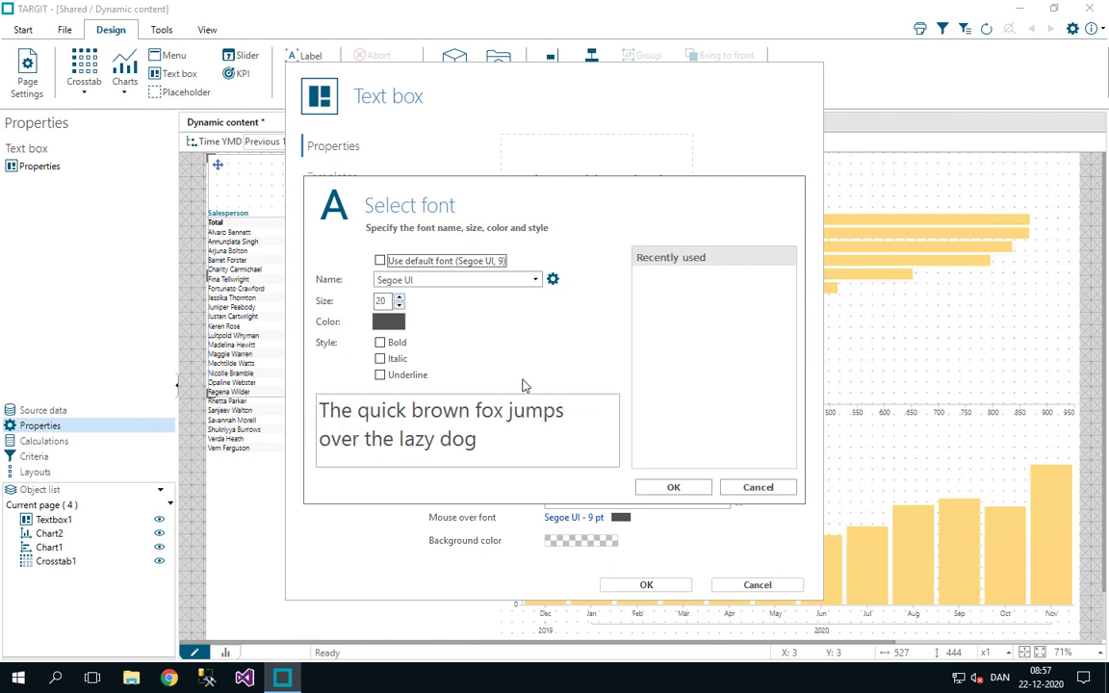
{"action": "left_click", "coordinate": [643, 487]}
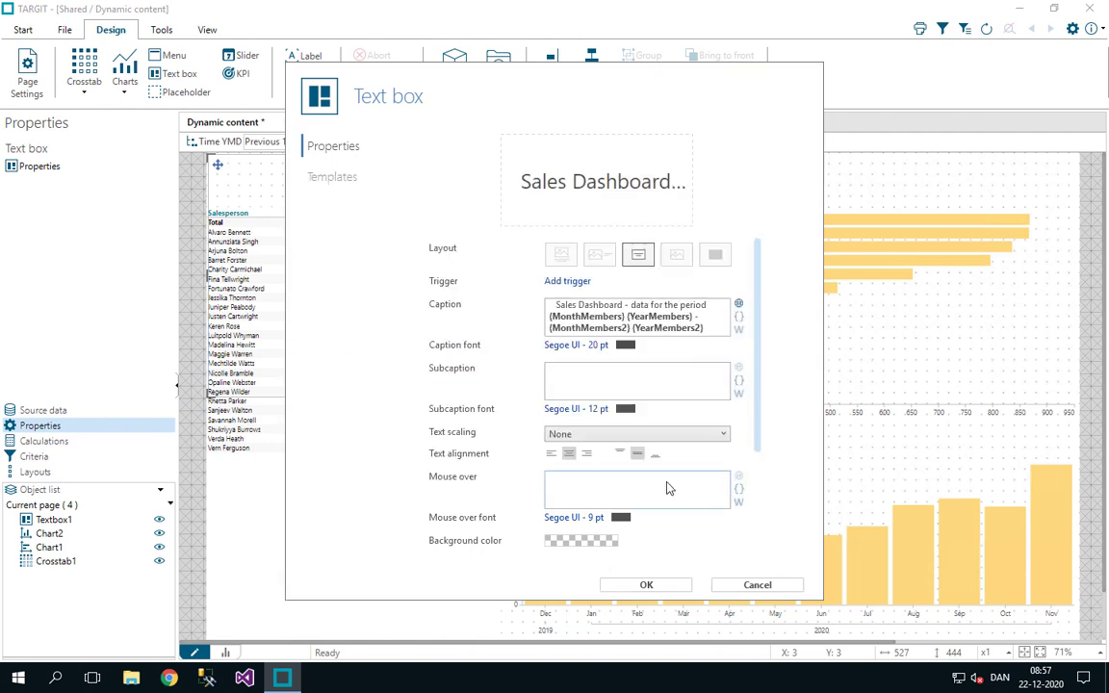
{"action": "left_click", "coordinate": [685, 586]}
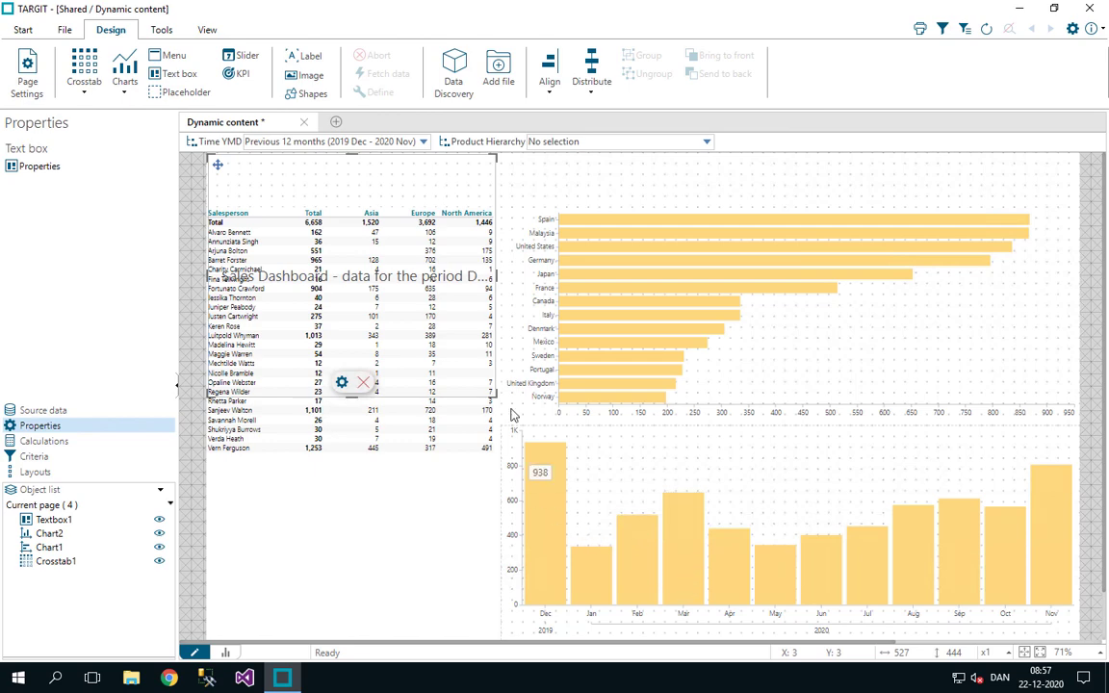
- Place the text box at X 0, Y 0 and resize it to about 1601 by 99, spanning the page above the crosstab and charts
{"action": "left_click_drag", "start_coordinate": [220, 169], "coordinate": [219, 167]}
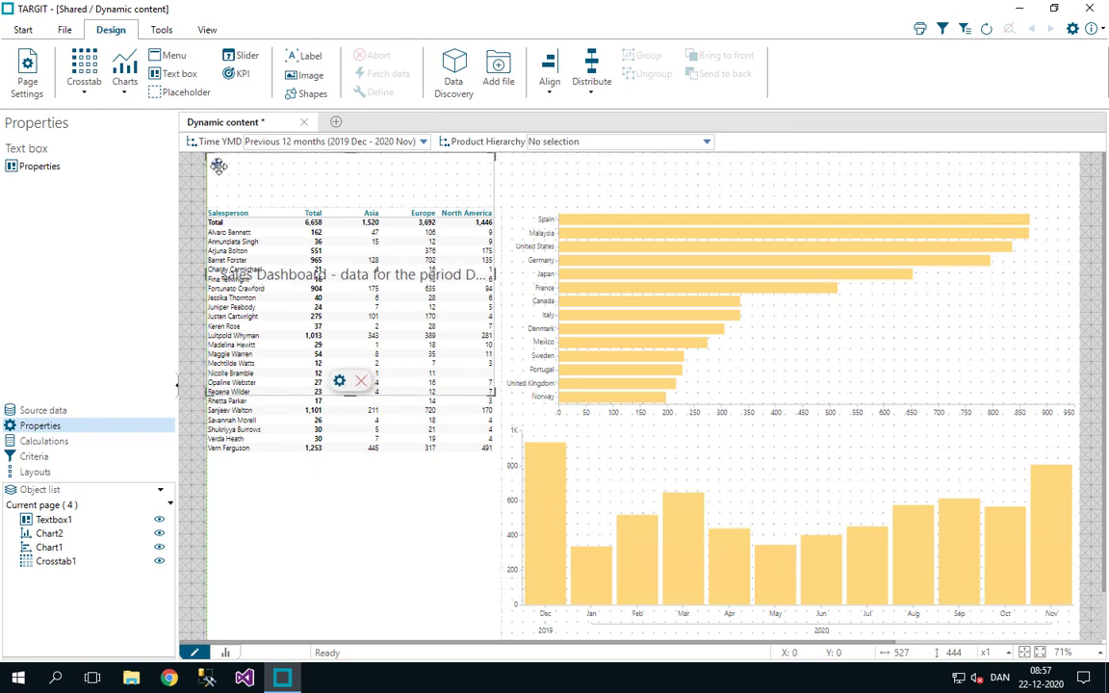
{"action": "left_click_drag", "start_coordinate": [493, 393], "coordinate": [1080, 207]}
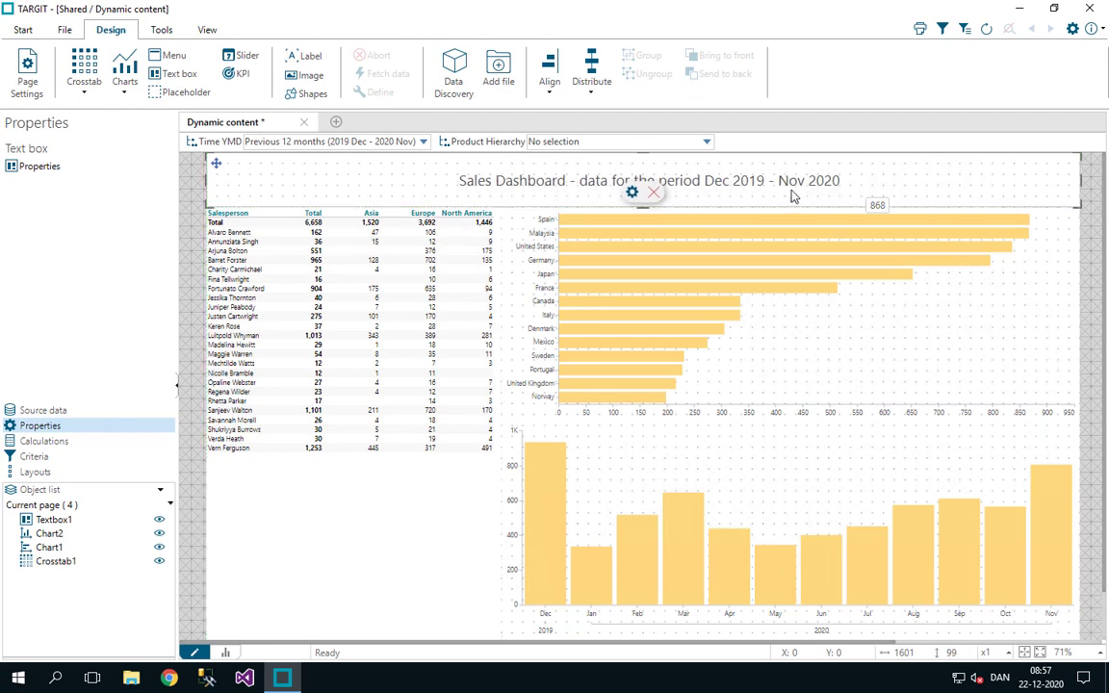
- Left-align the title text box's text and give it a light grey background, hex FFE0E0E0
{"action": "left_click", "coordinate": [632, 193]}
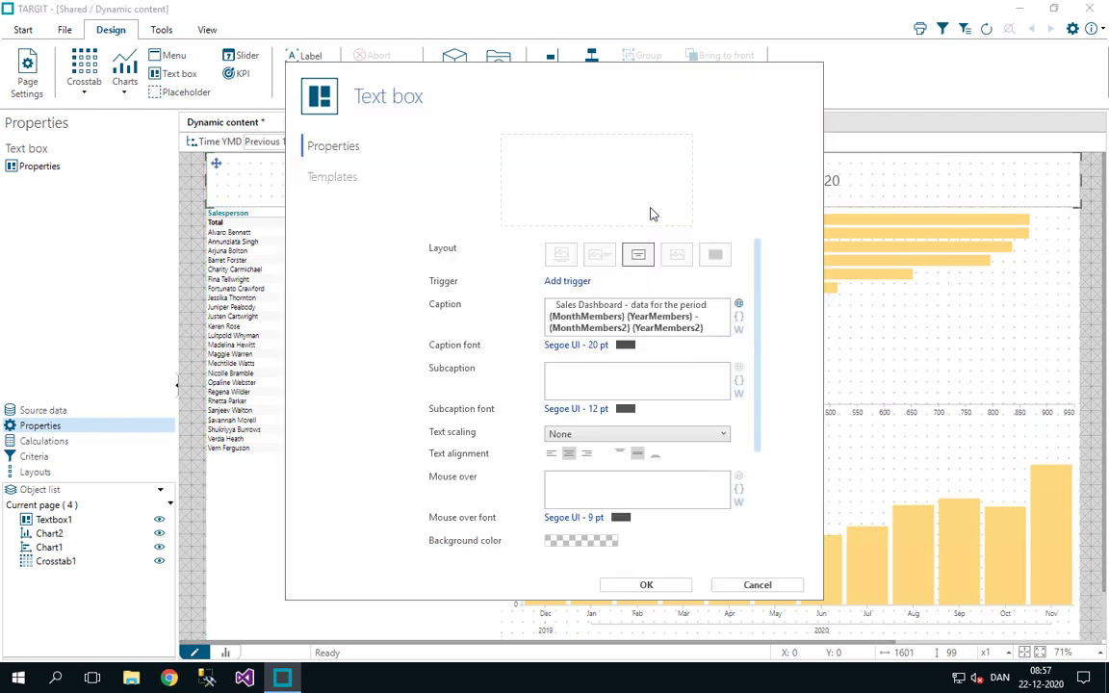
{"action": "left_click", "coordinate": [551, 456]}
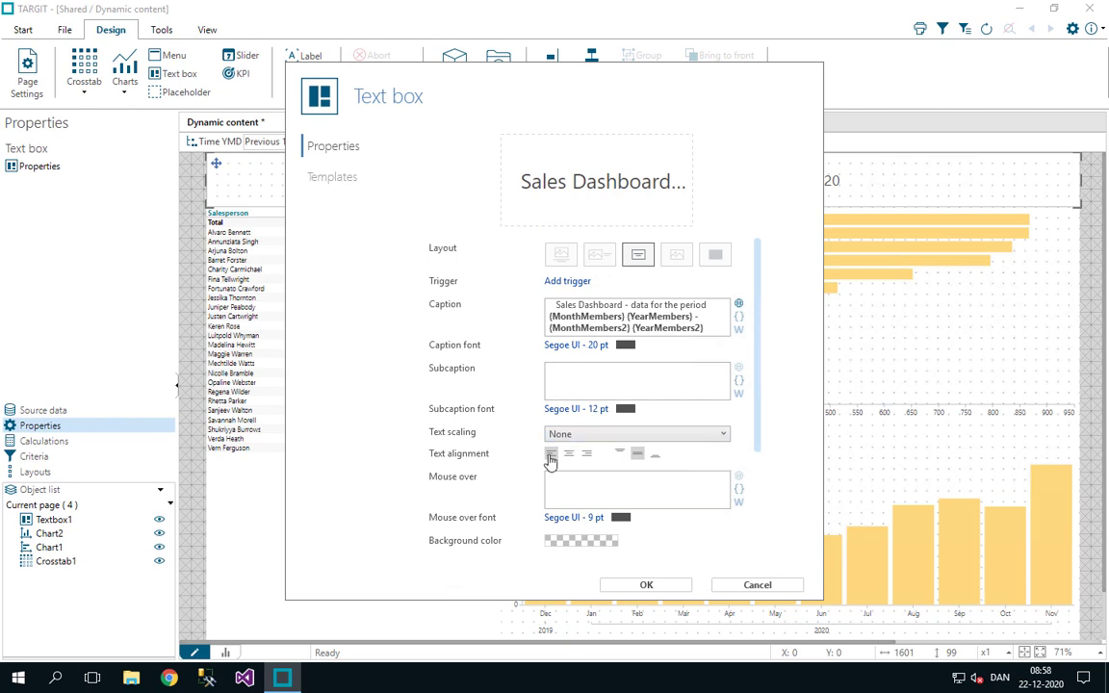
{"action": "left_click", "coordinate": [575, 544]}
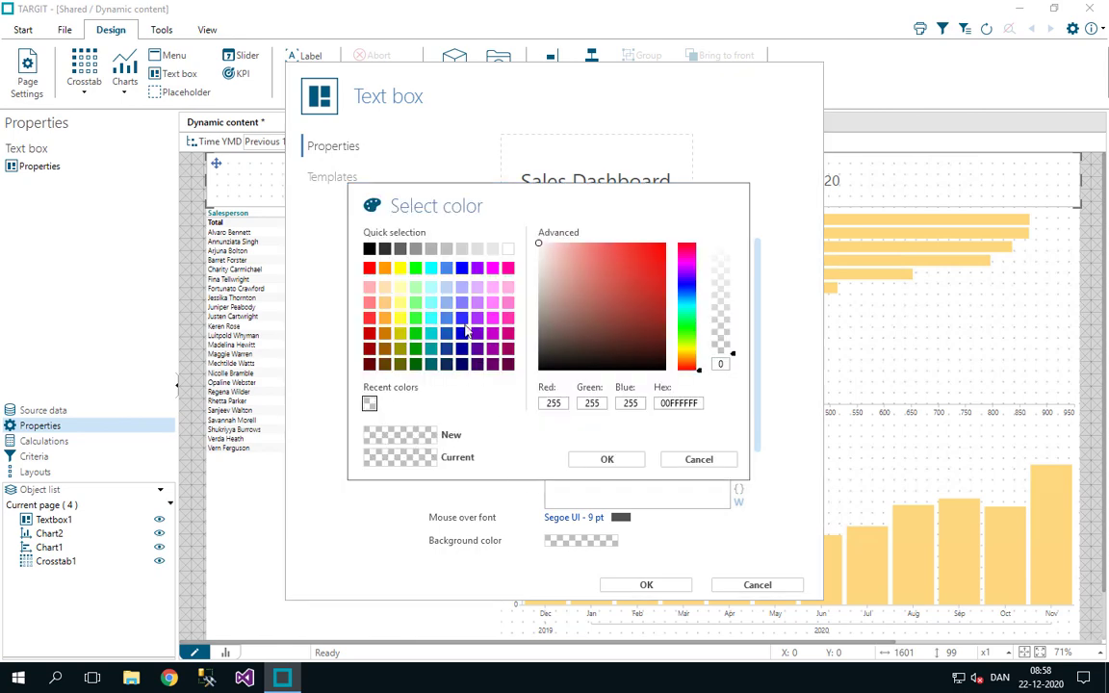
{"action": "left_click", "coordinate": [478, 250]}
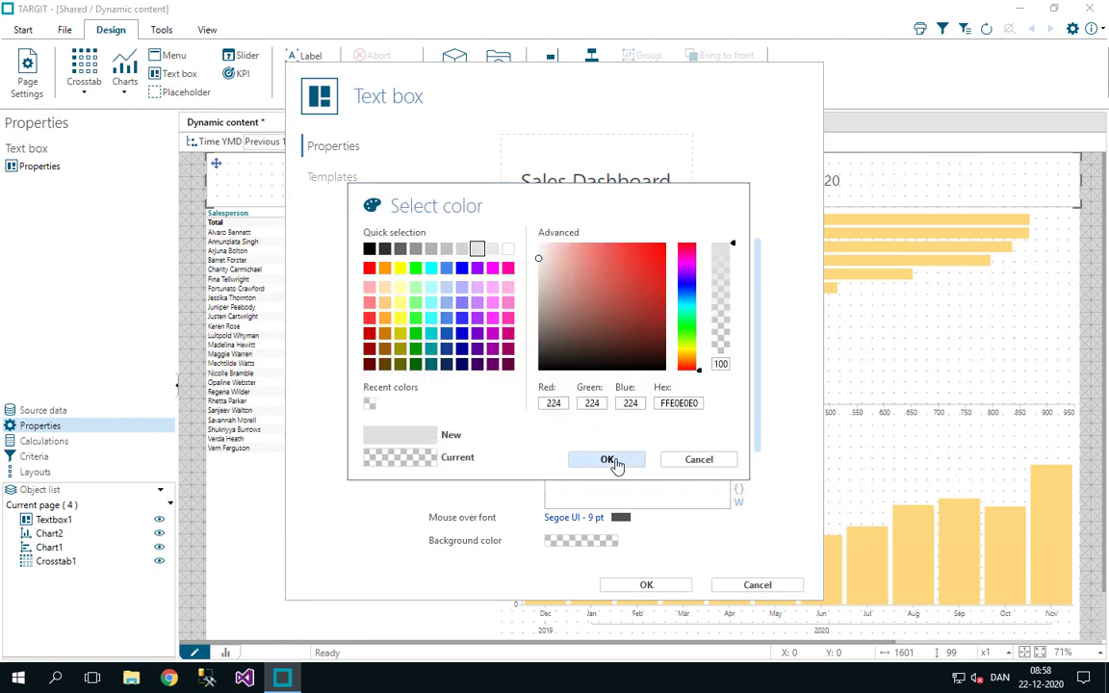
{"action": "left_click", "coordinate": [614, 460]}
{"action": "left_click", "coordinate": [674, 586]}
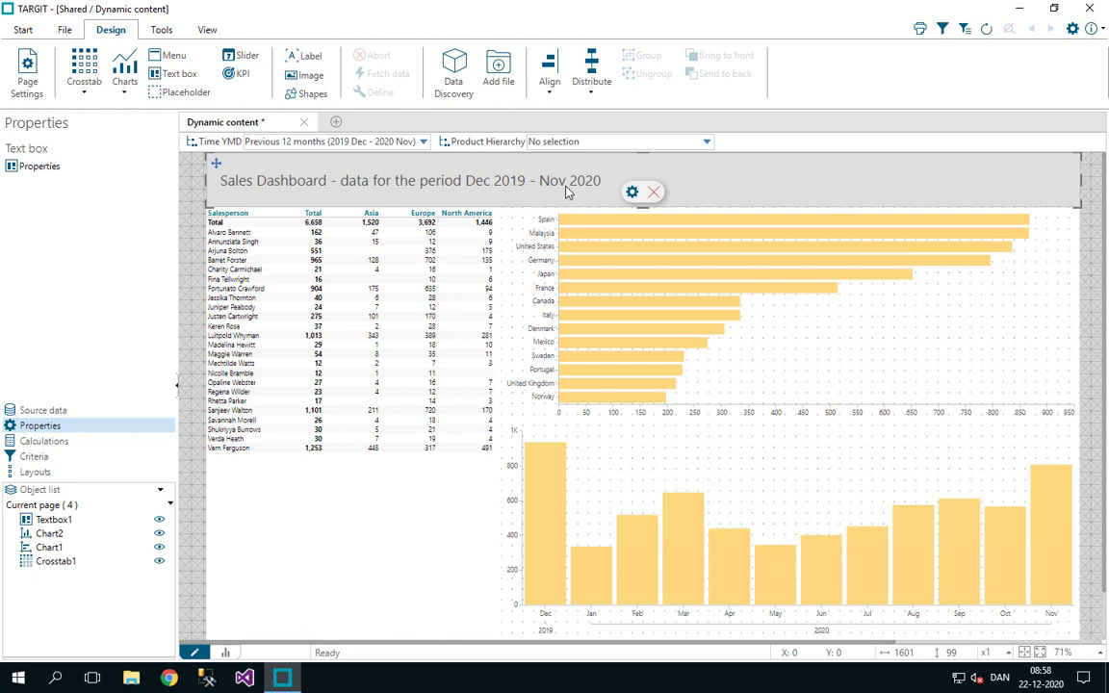
- Add a dynamic date origin to the criteria bar and set its date to 16-09-2020
{"action": "right_click", "coordinate": [975, 148]}
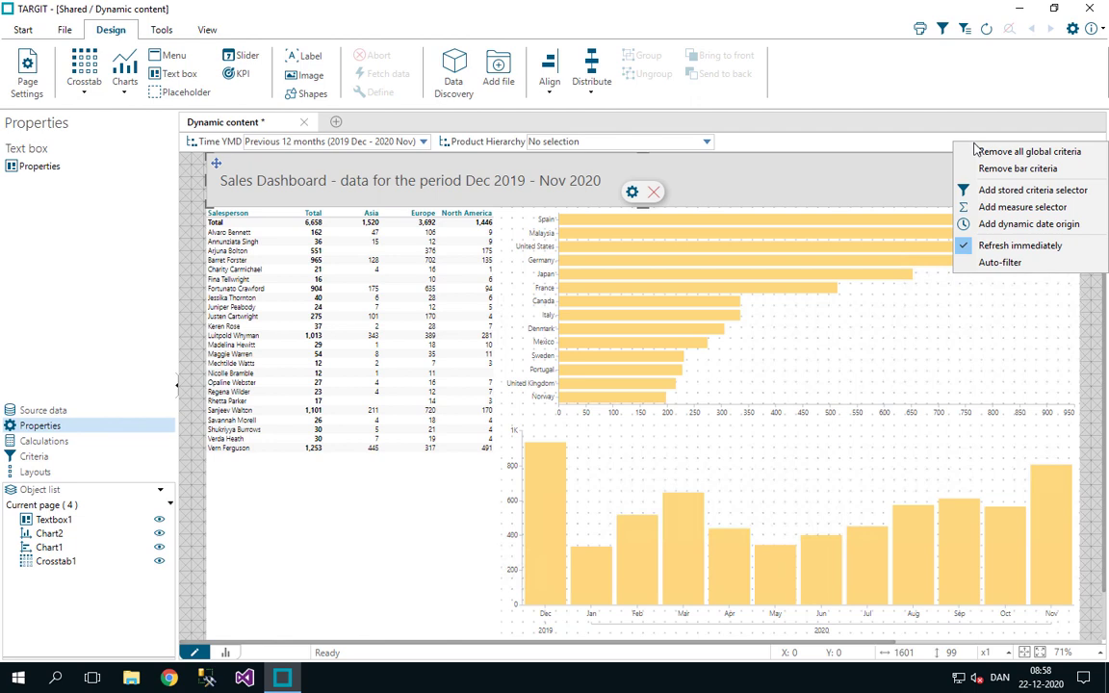
{"action": "left_click", "coordinate": [1004, 224]}
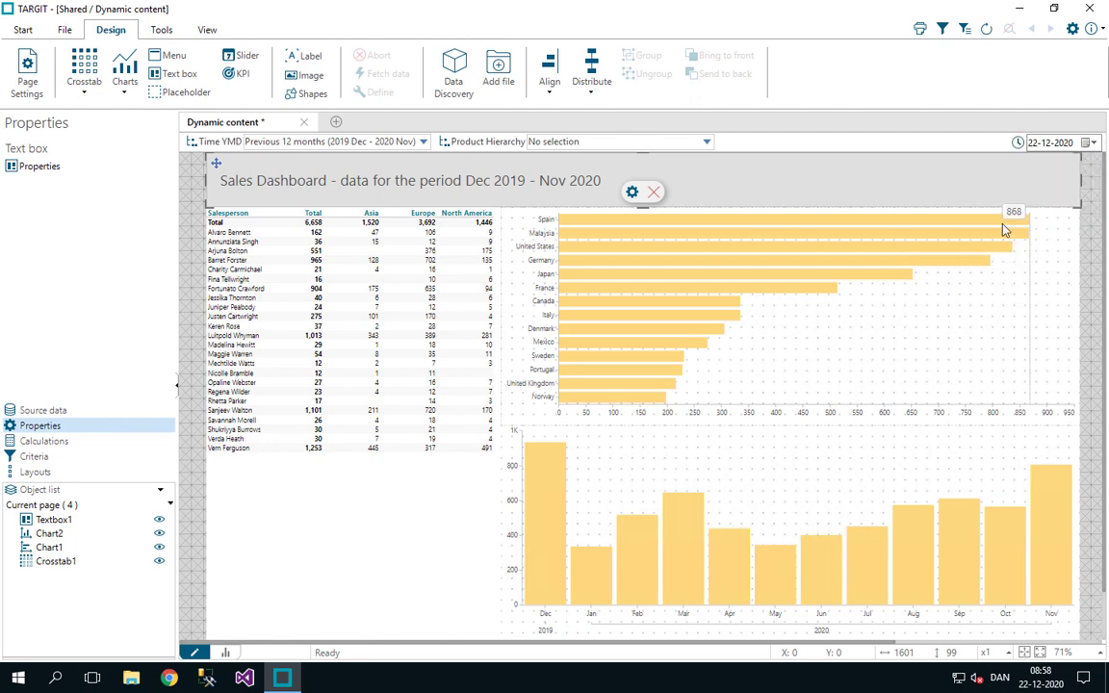
{"action": "left_click", "coordinate": [1091, 142]}
{"action": "left_click", "coordinate": [989, 166]}
{"action": "left_click", "coordinate": [988, 166]}
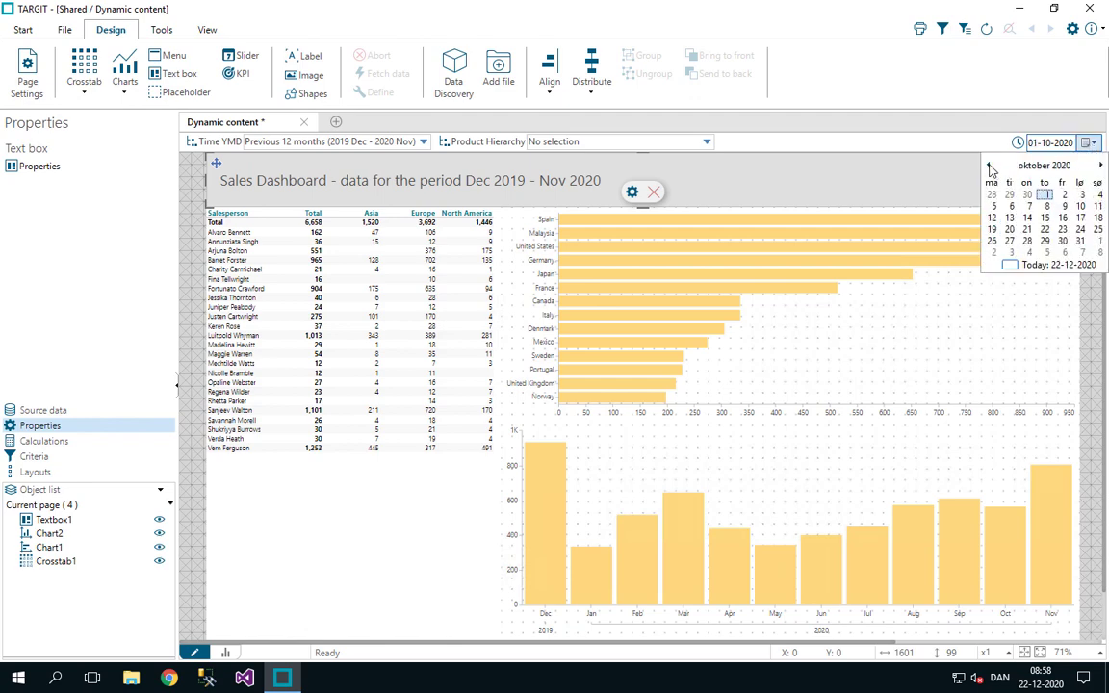
{"action": "left_click", "coordinate": [988, 166]}
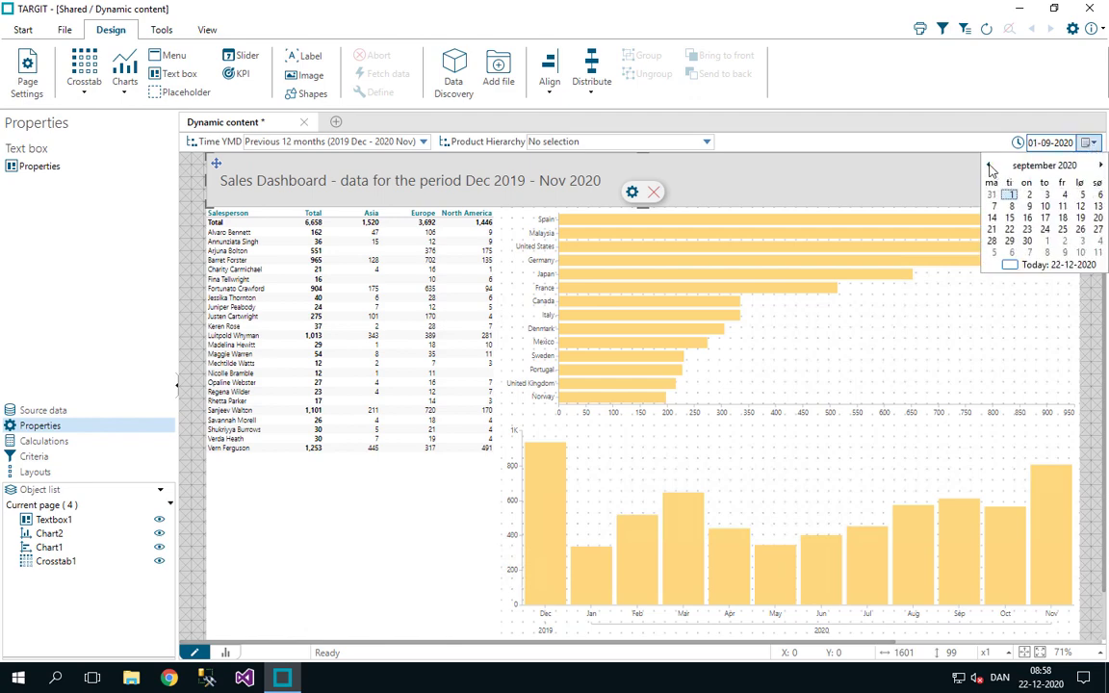
{"action": "left_click", "coordinate": [1027, 219]}
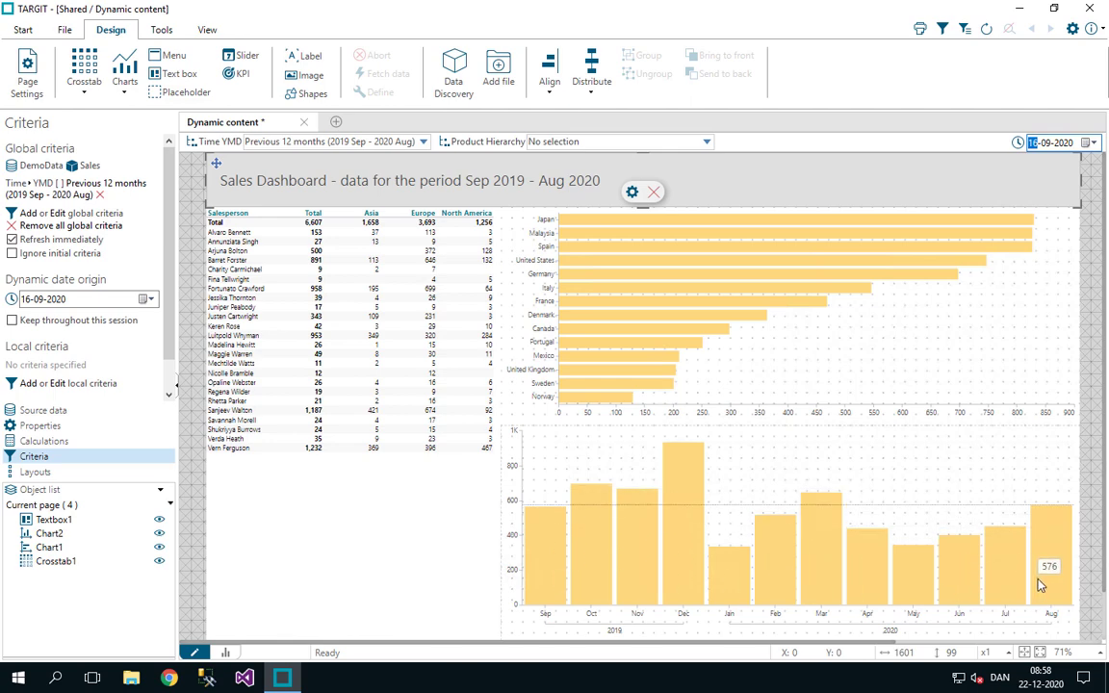
- Examine the product groups offered by the Product Hierarchy criterion without selecting any
{"action": "left_click", "coordinate": [707, 143]}
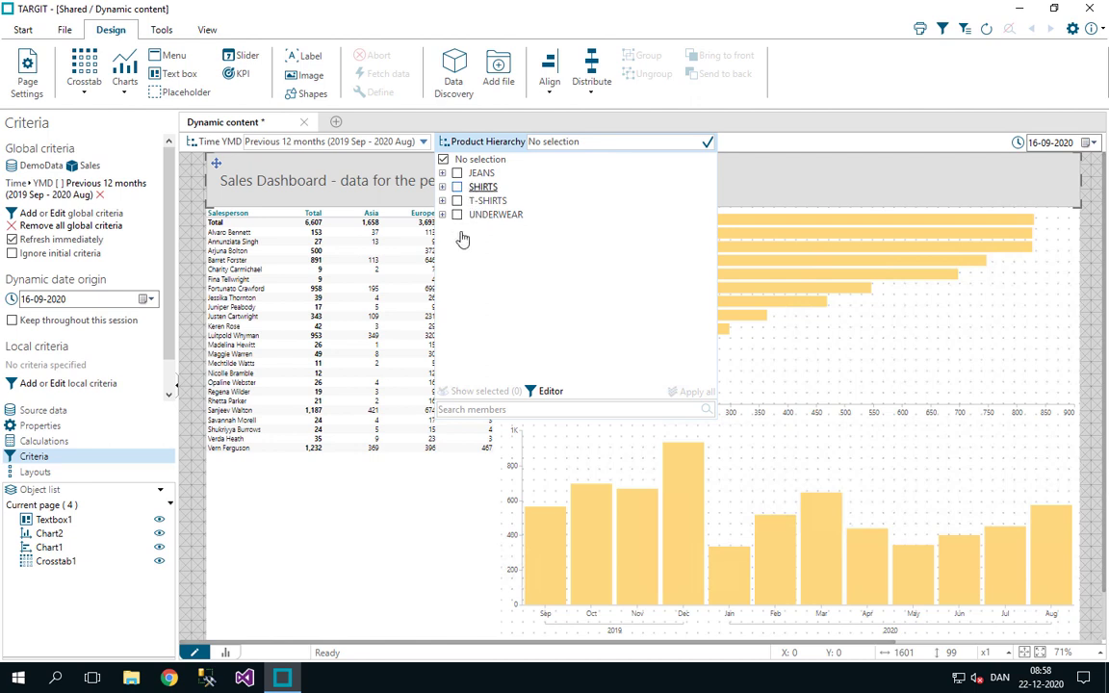
{"action": "left_click", "coordinate": [377, 197]}
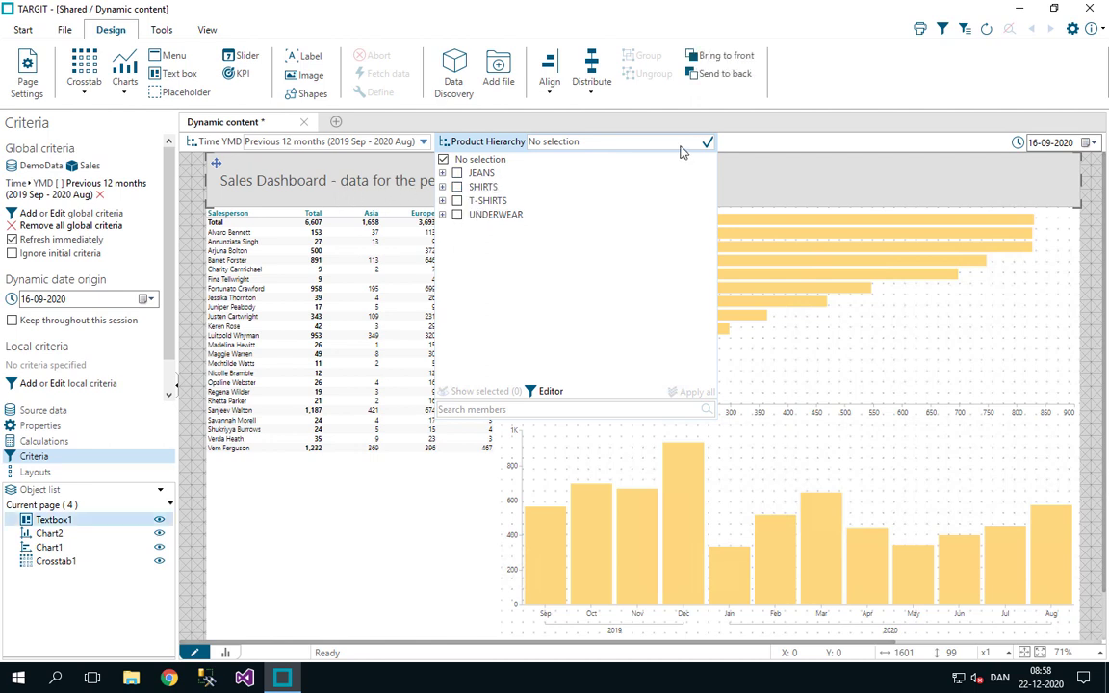
{"action": "left_click", "coordinate": [709, 143]}
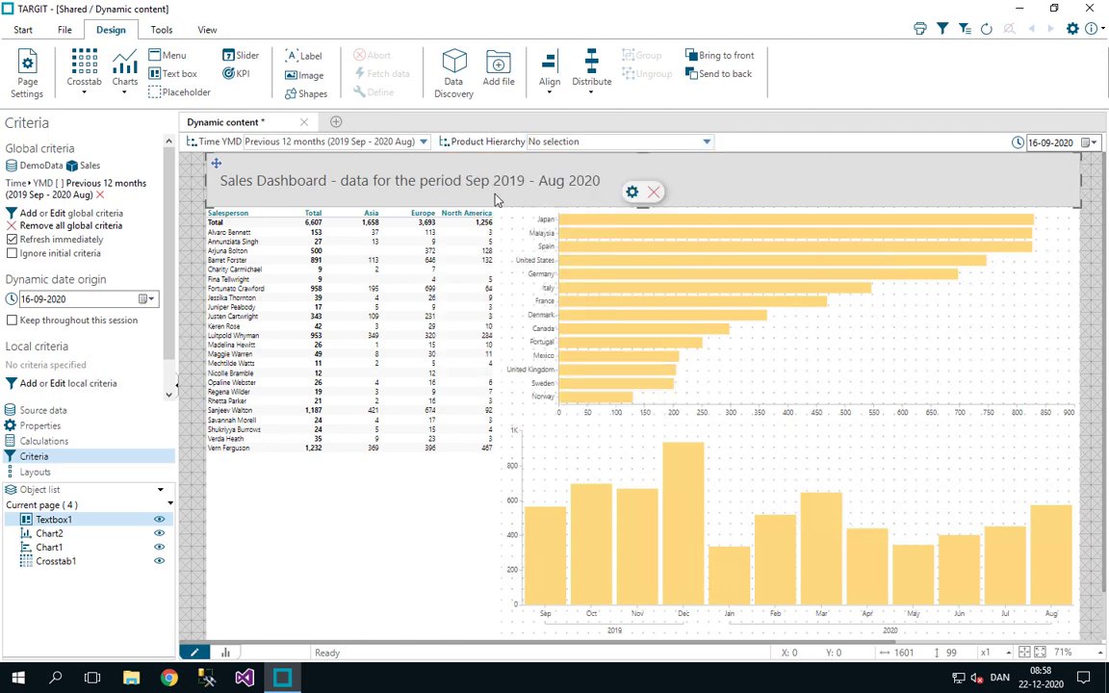
- Enter "Product Groups:" as the title text box's subcaption
{"action": "left_click", "coordinate": [632, 192]}
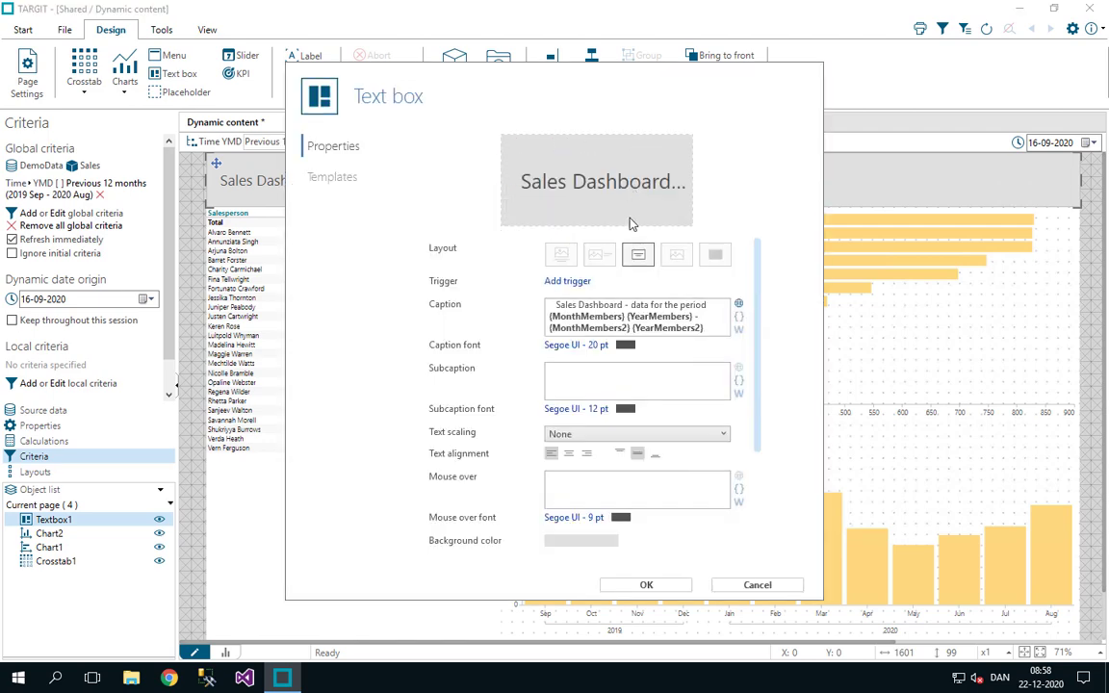
{"action": "left_click", "coordinate": [572, 377]}
{"action": "type", "text": "Pr"}
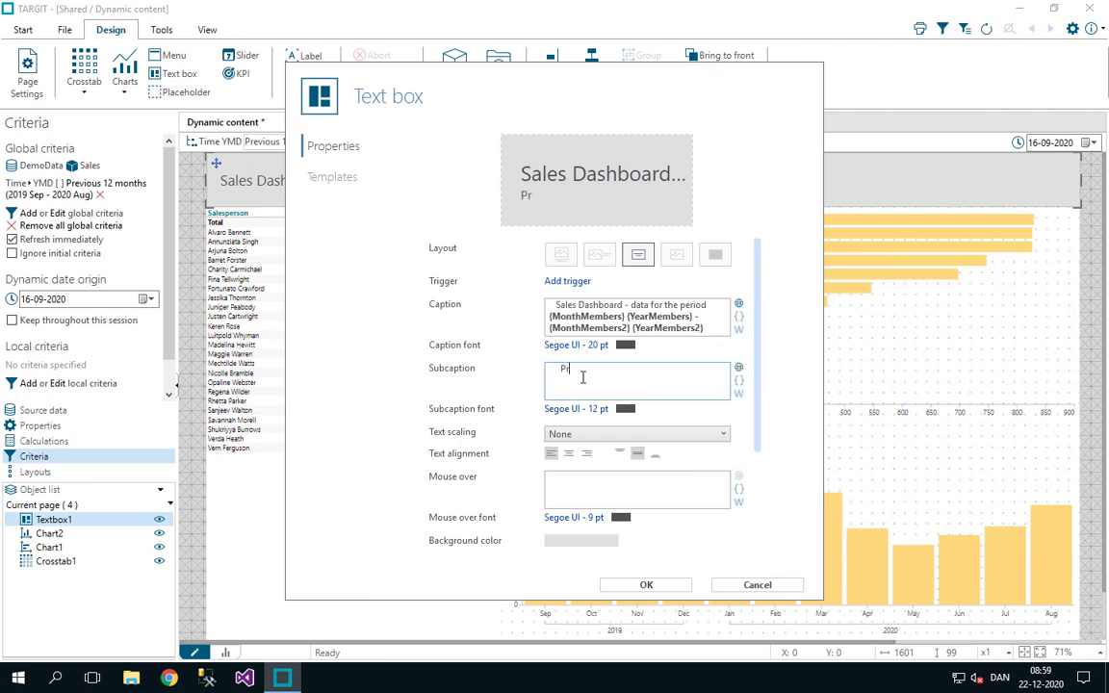
{"action": "type", "text": "oduct Groups:"}
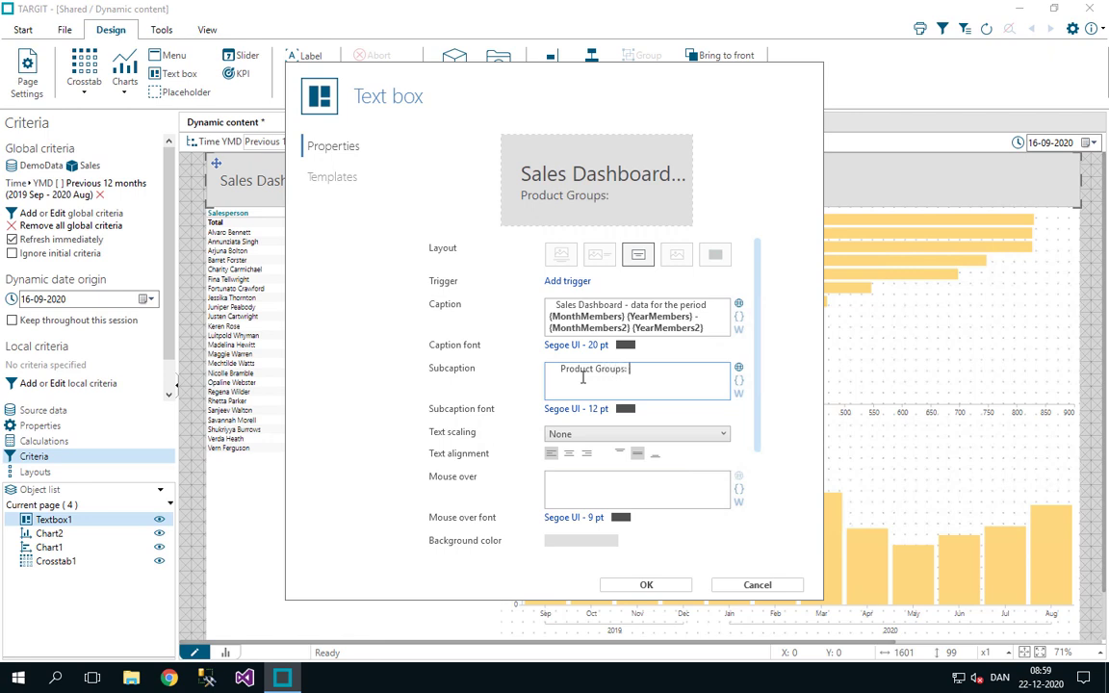
- Append dynamic members of the Sales cube's Product Group level to the subcaption as a Range, and apply the text box settings
{"action": "left_click", "coordinate": [738, 382]}
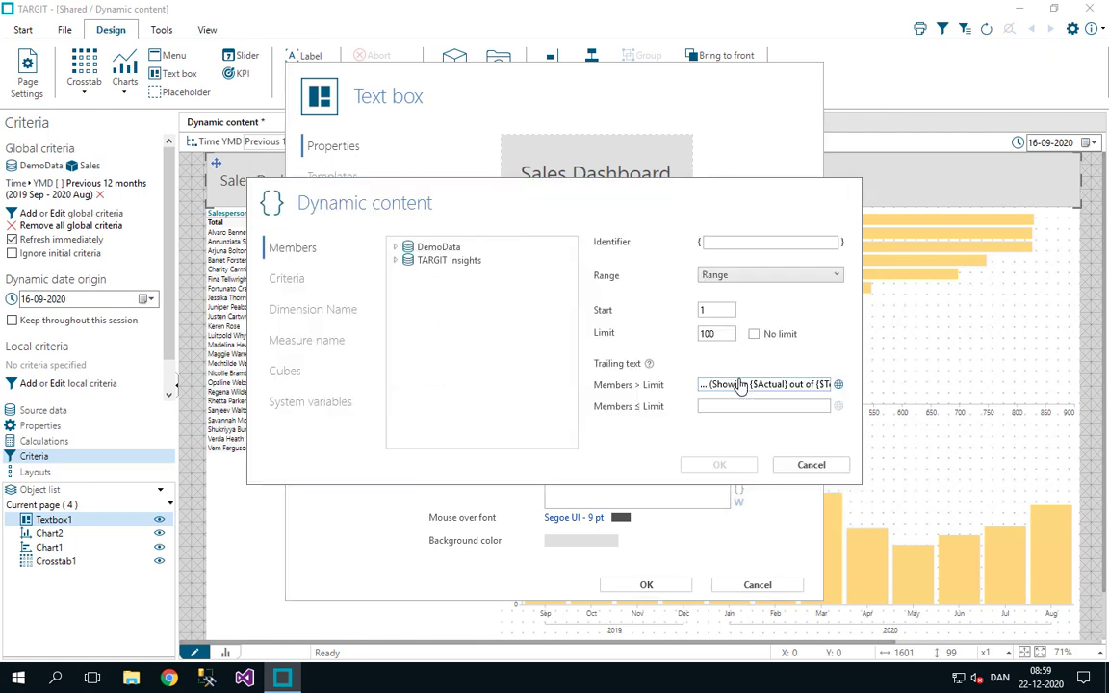
{"action": "left_click", "coordinate": [395, 247]}
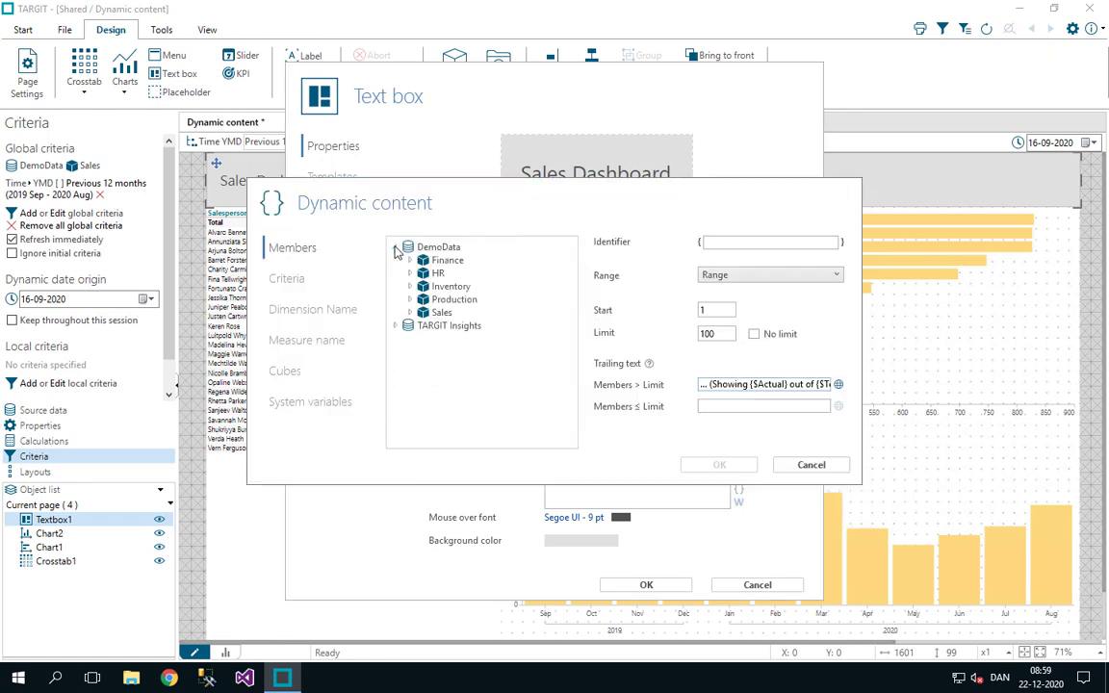
{"action": "left_click", "coordinate": [409, 313]}
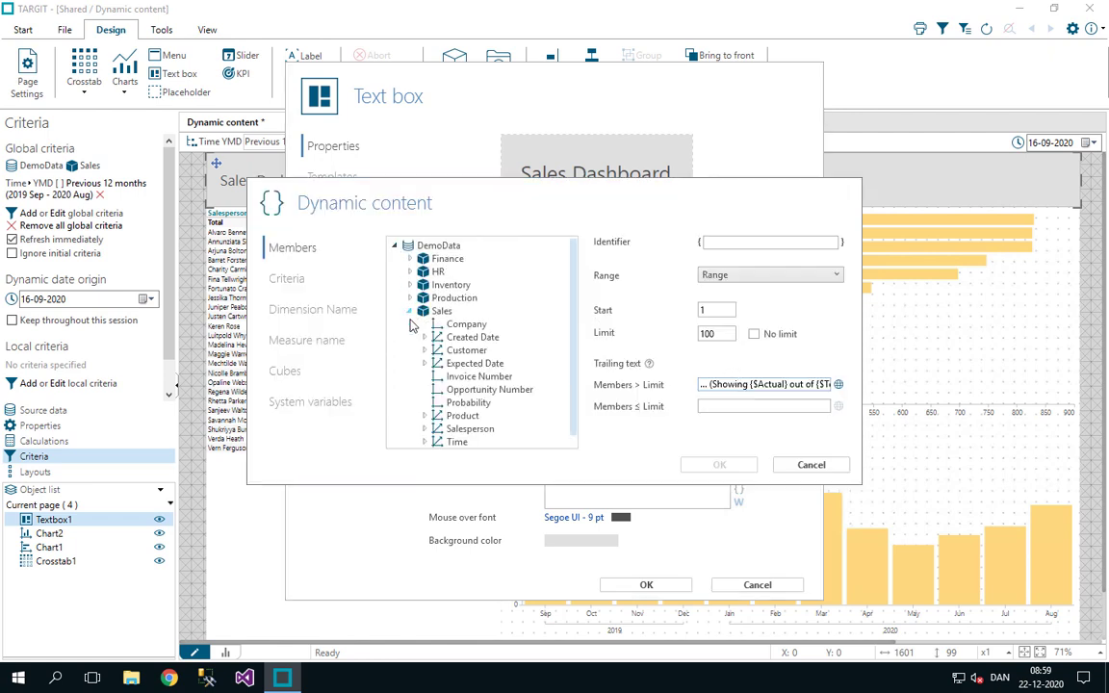
{"action": "left_click", "coordinate": [424, 416]}
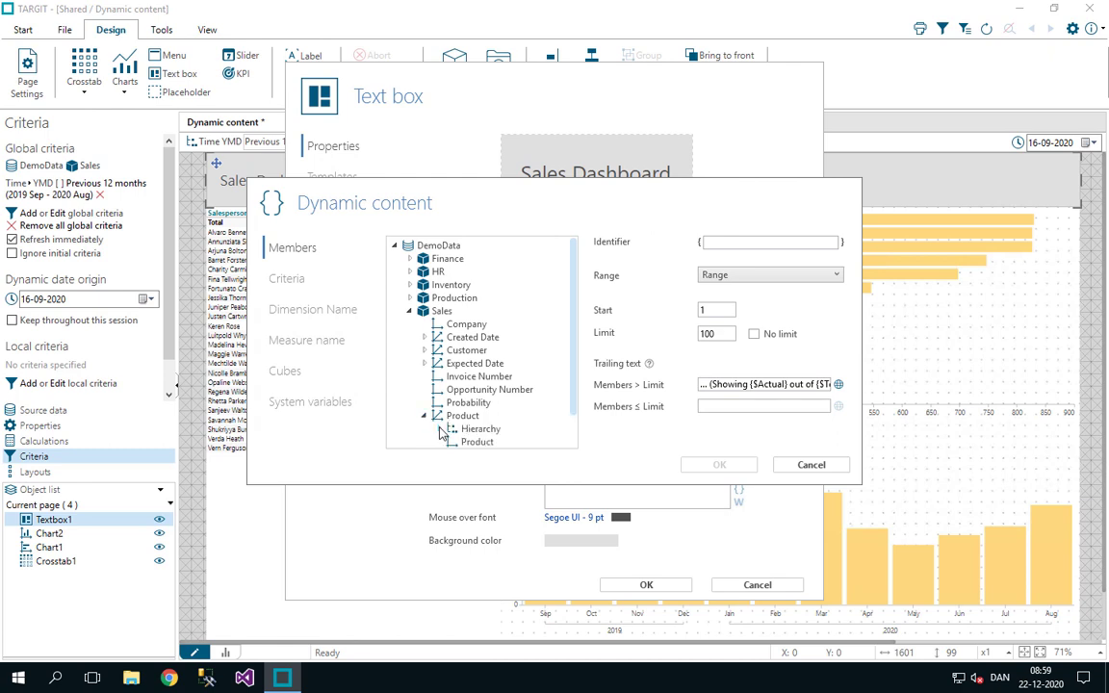
{"action": "left_click", "coordinate": [439, 428]}
{"action": "left_click", "coordinate": [493, 431]}
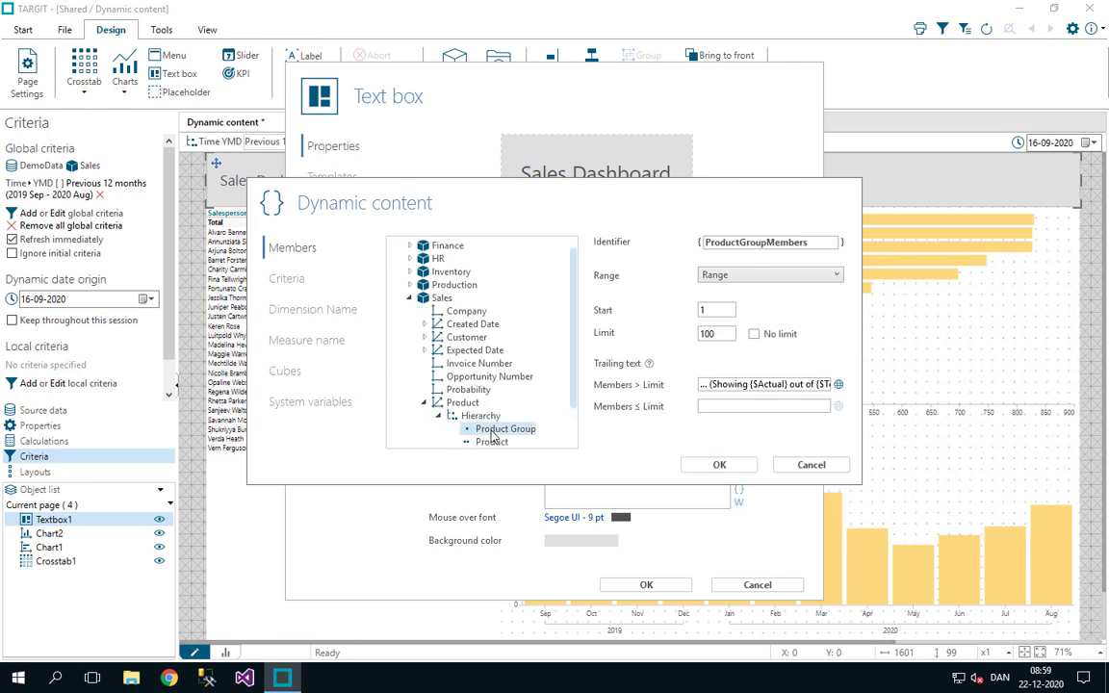
{"action": "left_click", "coordinate": [763, 276]}
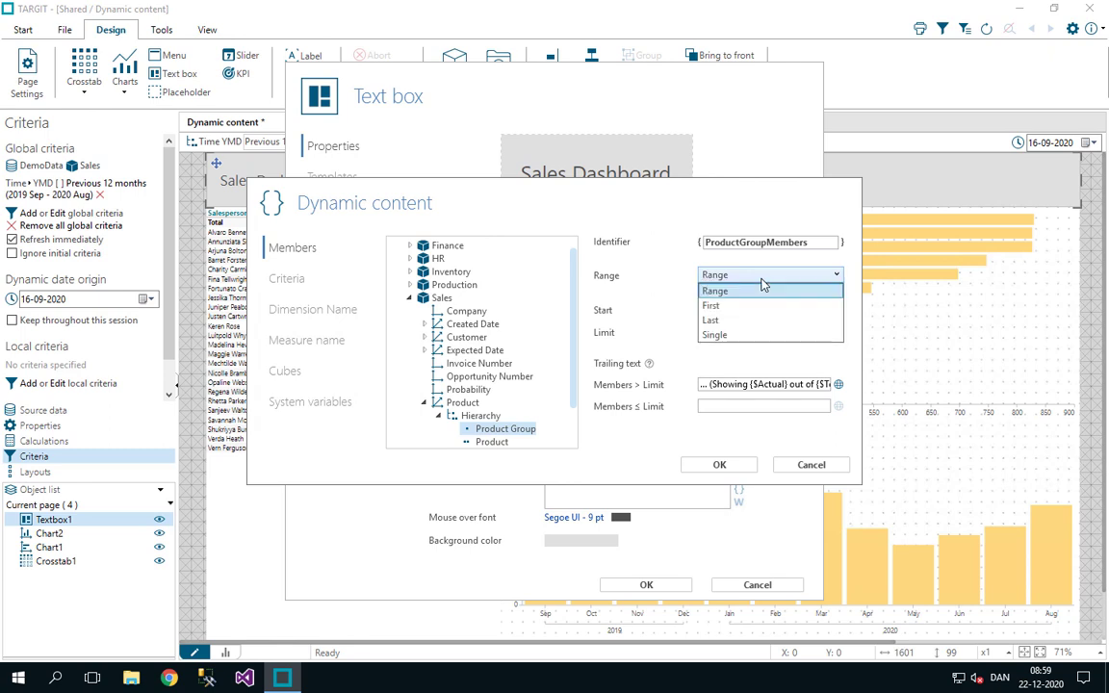
{"action": "left_click", "coordinate": [762, 288]}
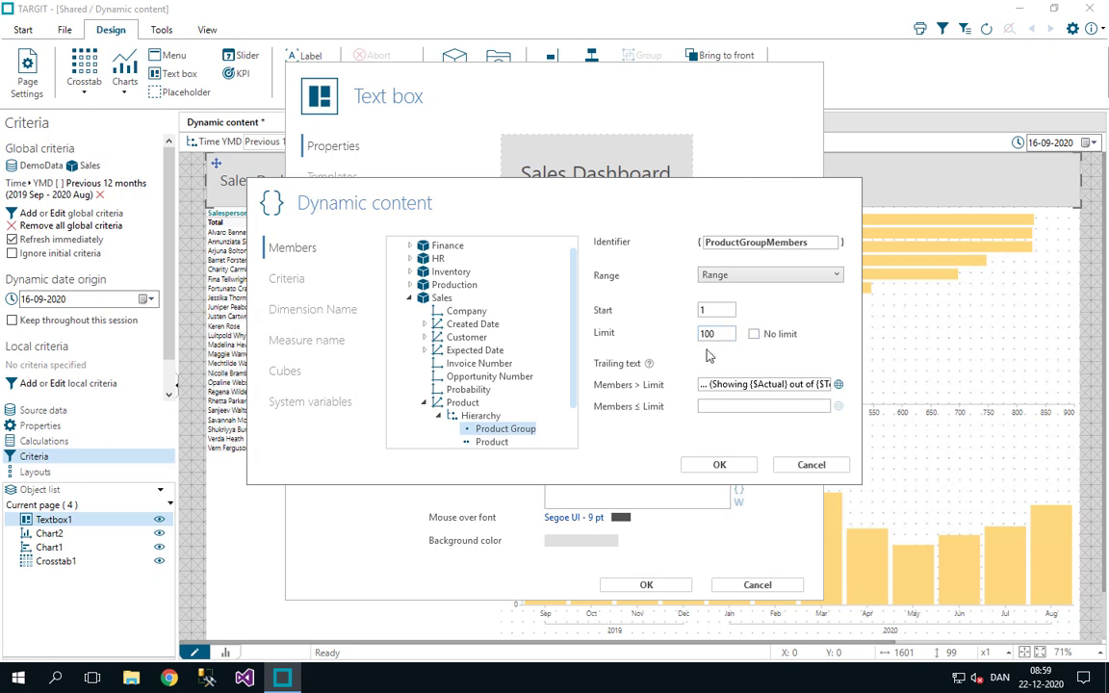
{"action": "left_click", "coordinate": [739, 467]}
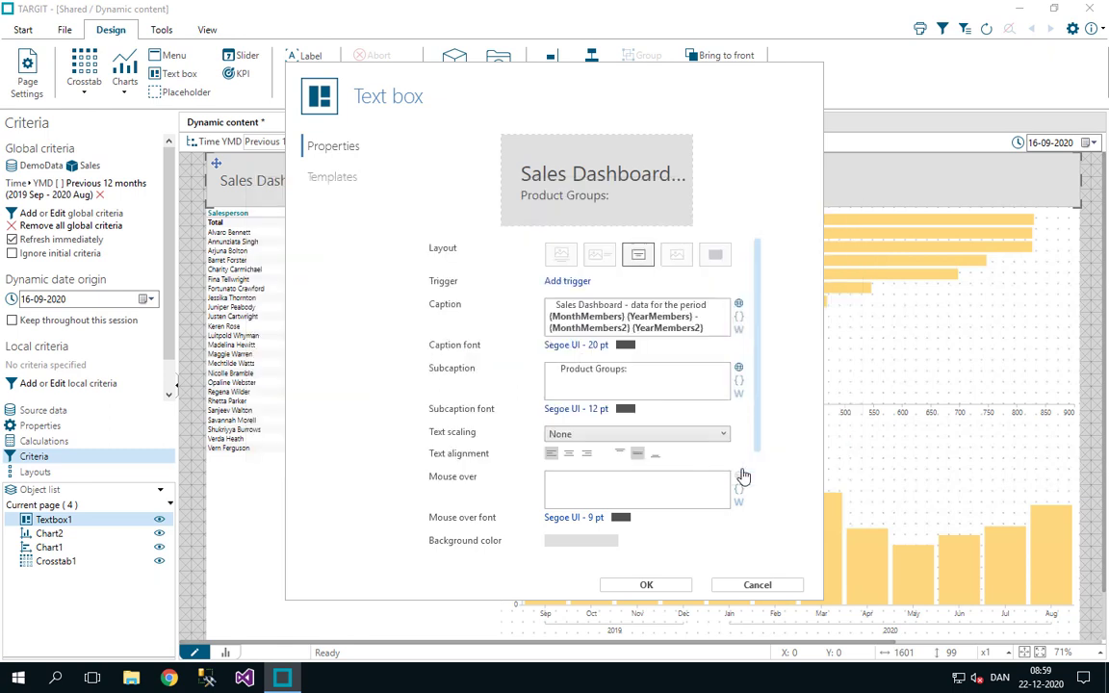
{"action": "left_click", "coordinate": [677, 585]}
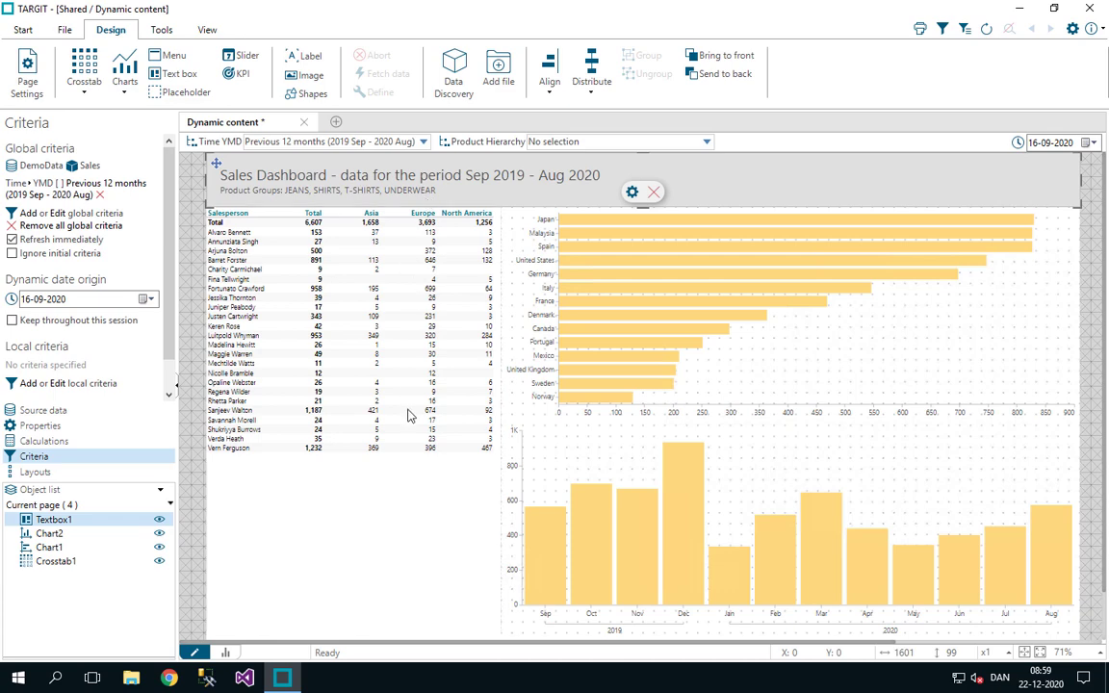
- Switch the dashboard out of design mode and filter the Product Hierarchy criterion to SHIRTS and T-SHIRTS
{"action": "left_click", "coordinate": [227, 652]}
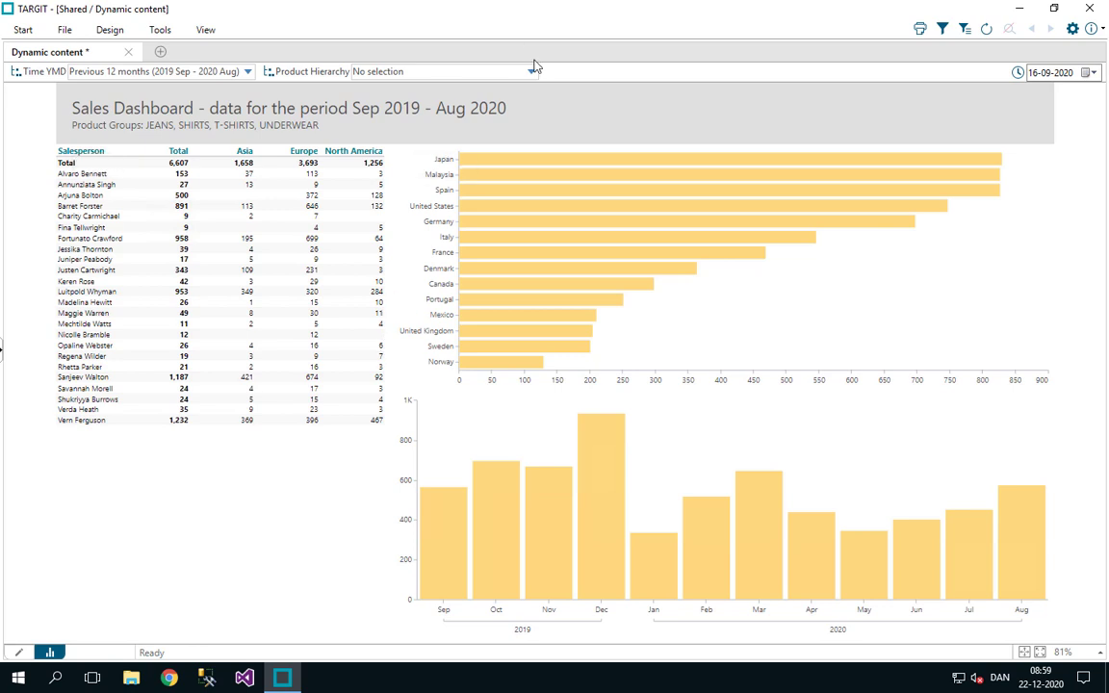
{"action": "left_click", "coordinate": [532, 73]}
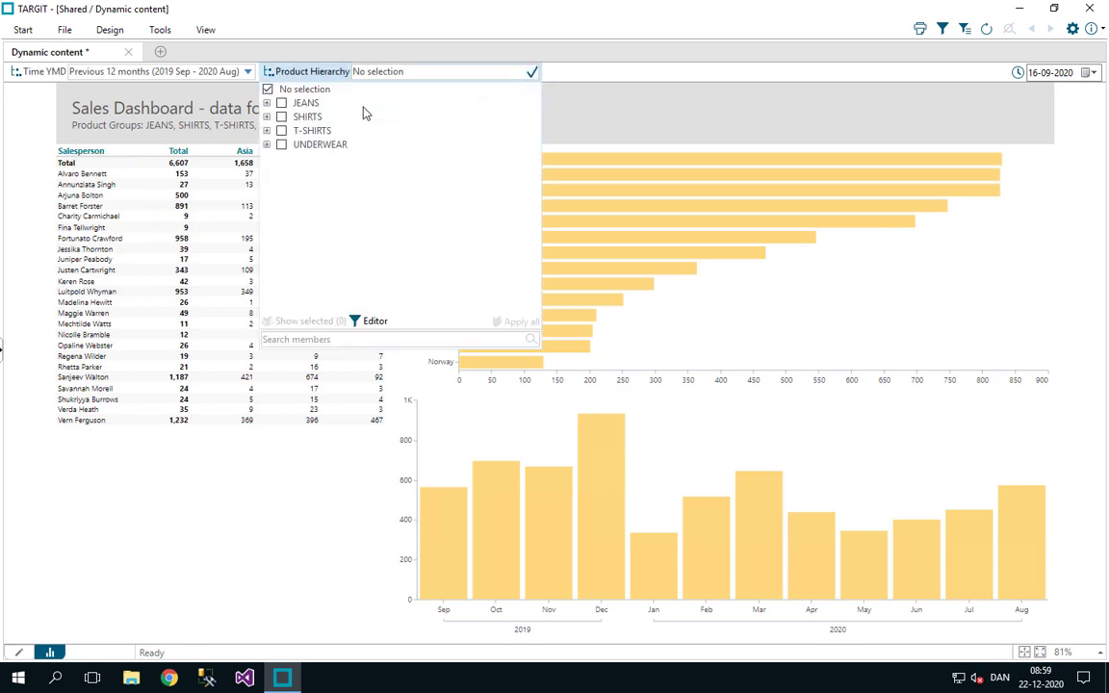
{"action": "left_click", "coordinate": [281, 117]}
{"action": "left_click", "coordinate": [282, 131]}
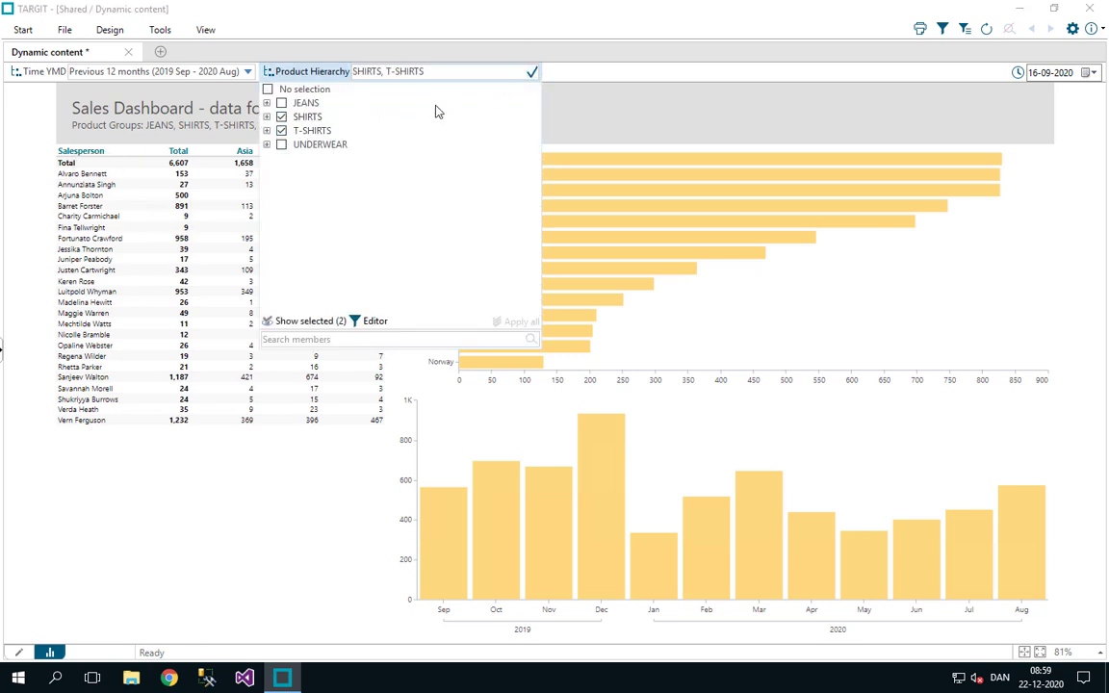
{"action": "left_click", "coordinate": [531, 72]}
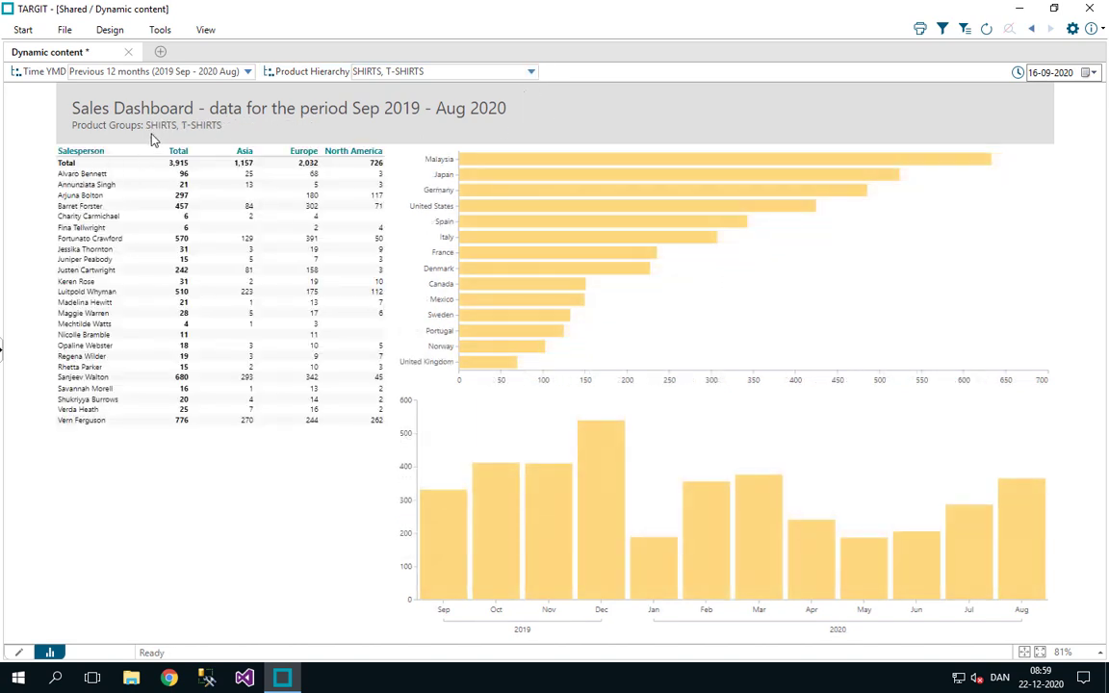